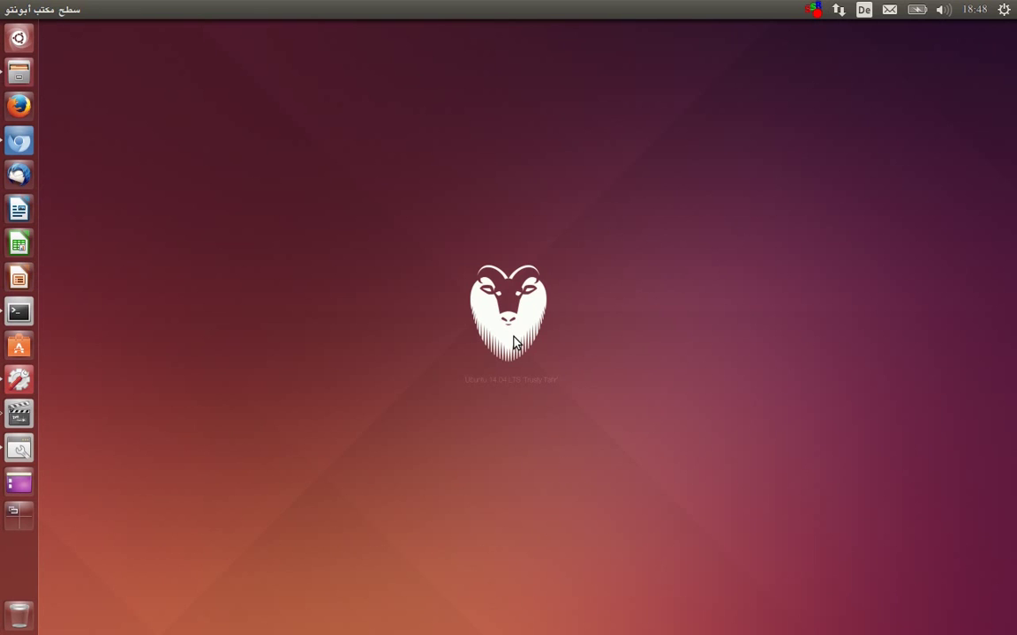
# Step: Show the system details, open the home folder in the file manager, shift its window up slightly and put it away
pyautogui.click(18, 378)
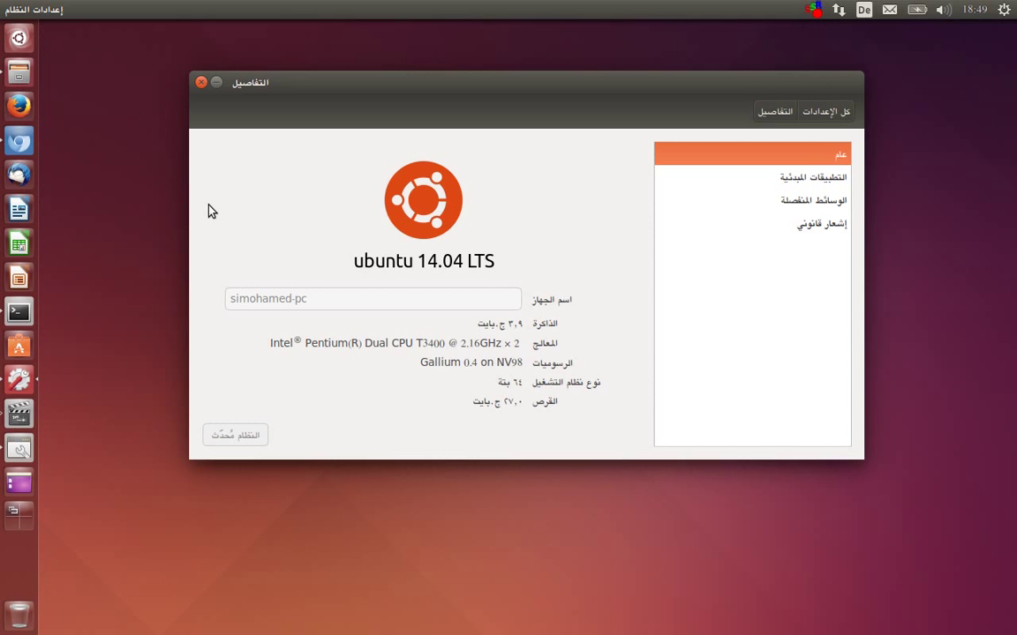
pyautogui.click(18, 71)
pyautogui.click(19, 70)
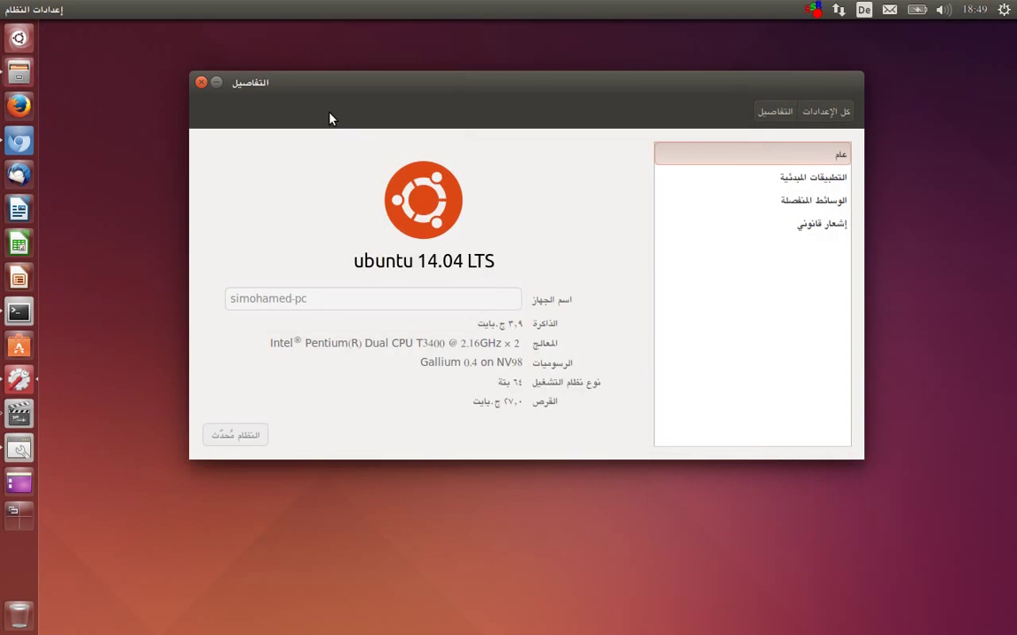
pyautogui.click(33, 78)
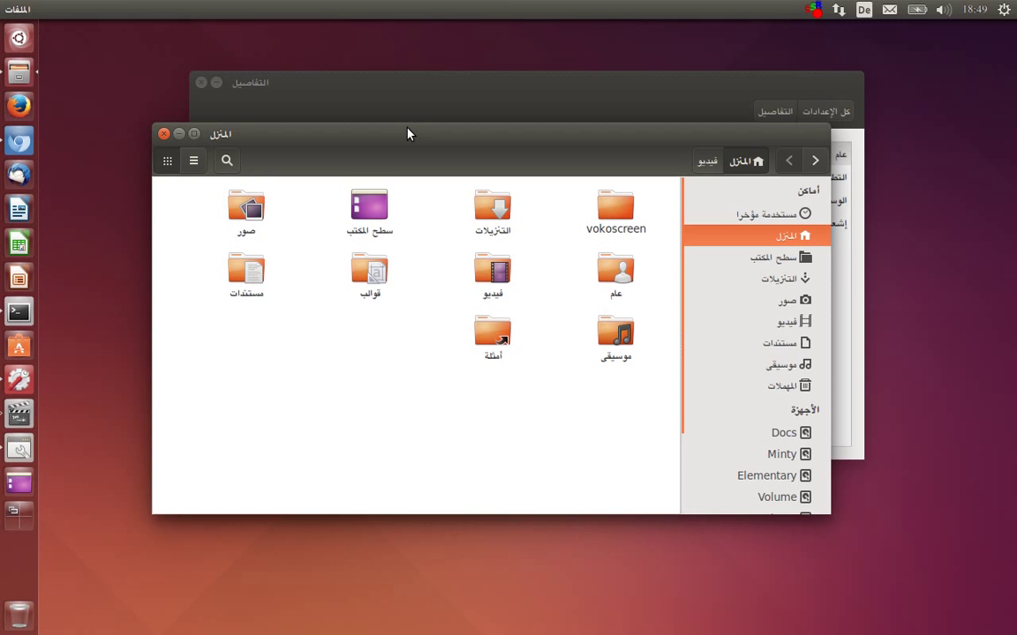
pyautogui.moveTo(407, 133)
pyautogui.mouseDown()
pyautogui.moveTo(429, 154)
pyautogui.moveTo(397, 98)
pyautogui.moveTo(410, 115)
pyautogui.mouseUp()
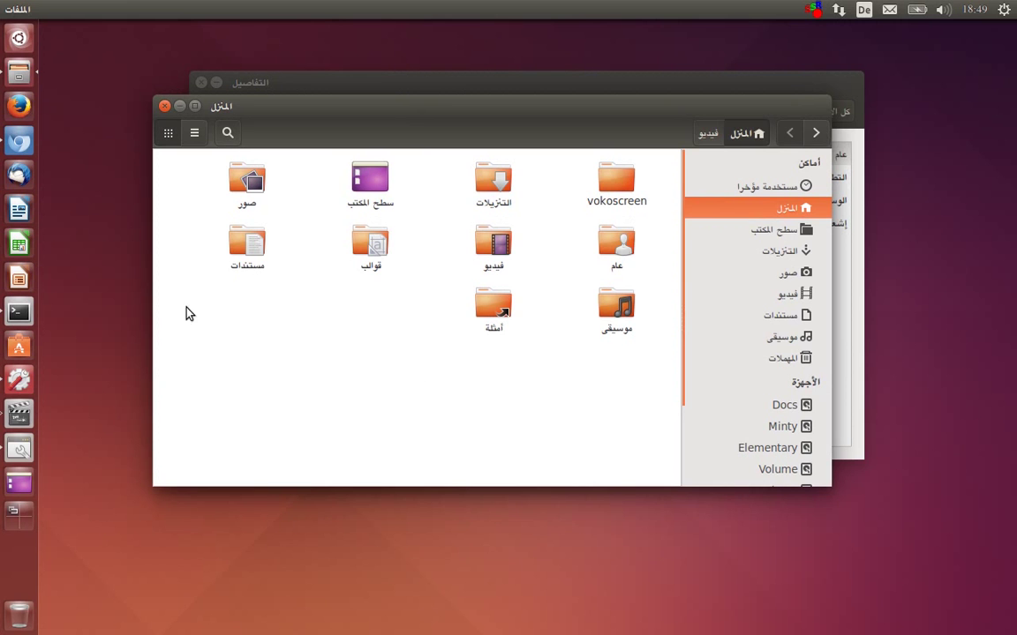
pyautogui.click(164, 106)
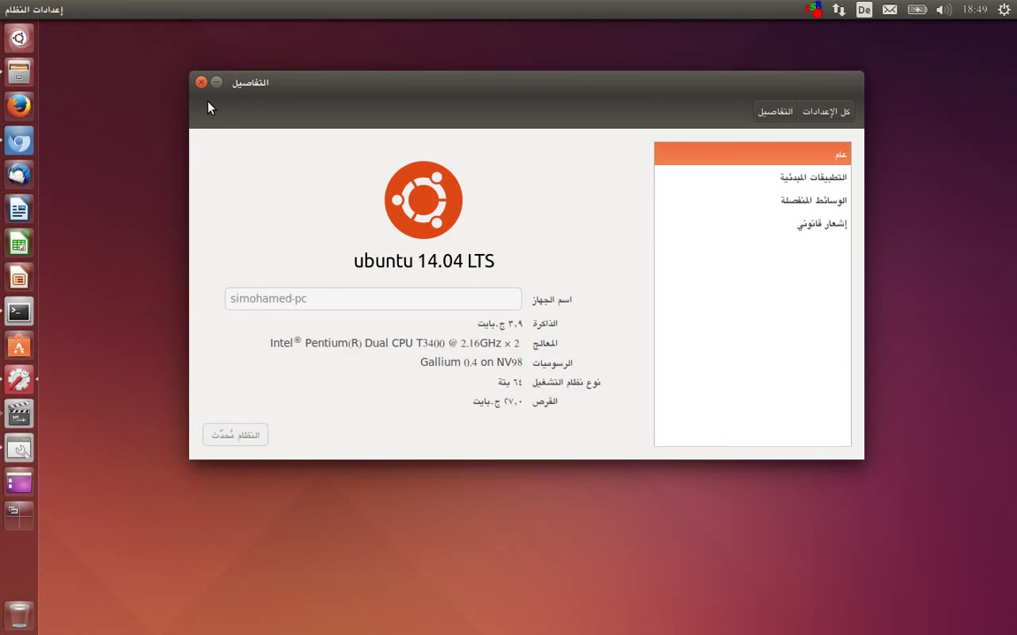
# Step: Go back to all settings and open the Appearance settings, minimising the window and restoring it
pyautogui.click(823, 112)
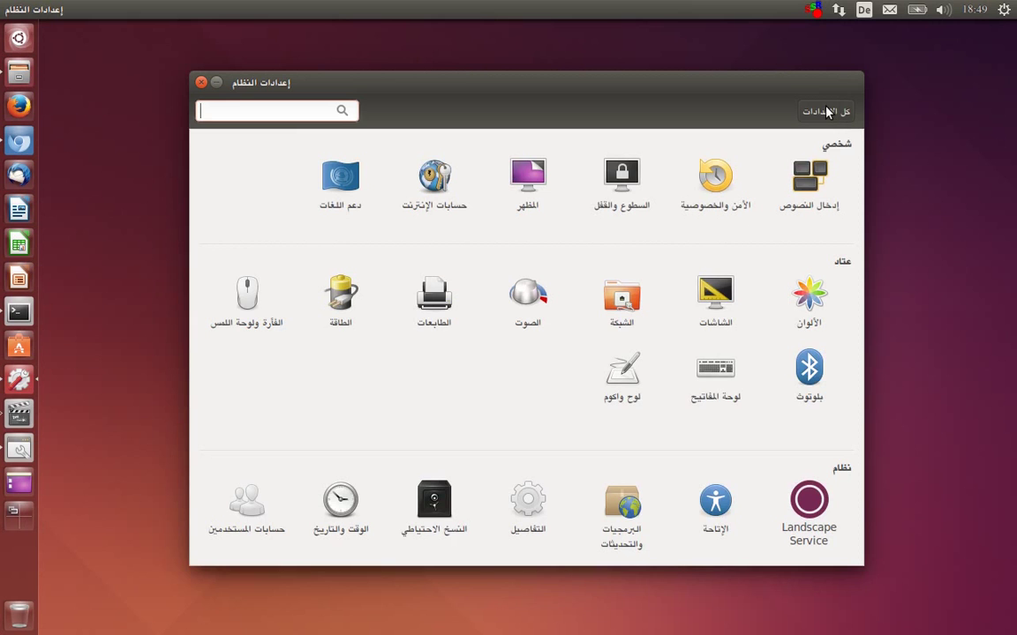
pyautogui.click(540, 167)
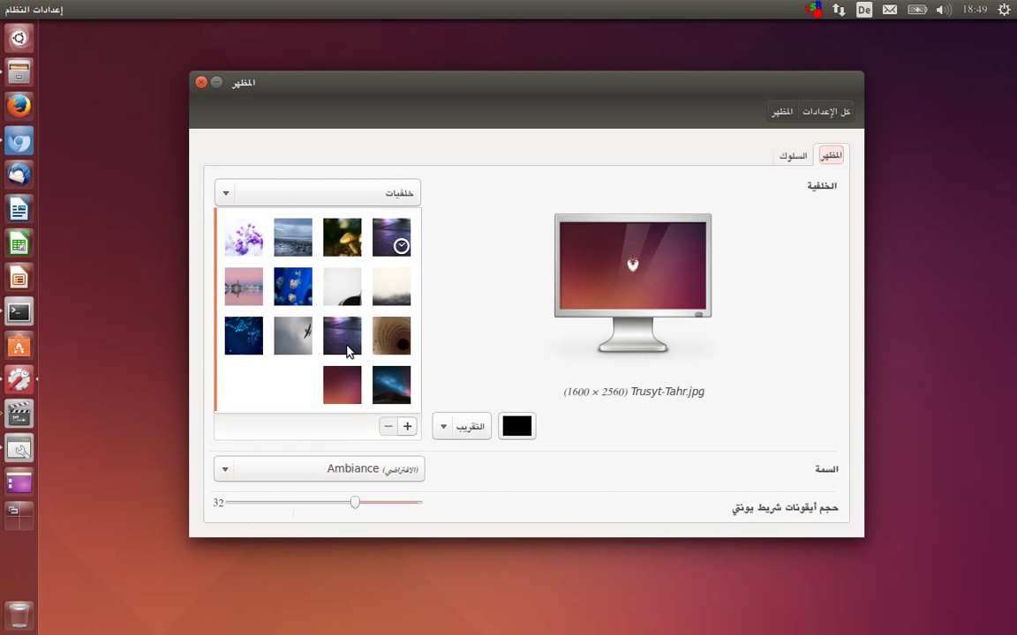
pyautogui.click(216, 83)
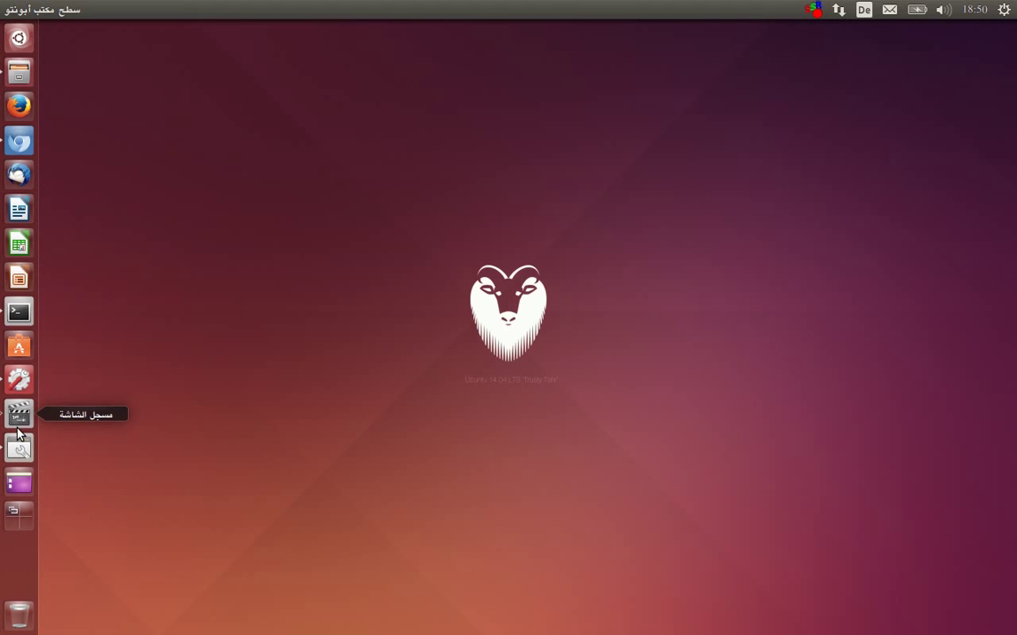
pyautogui.click(19, 380)
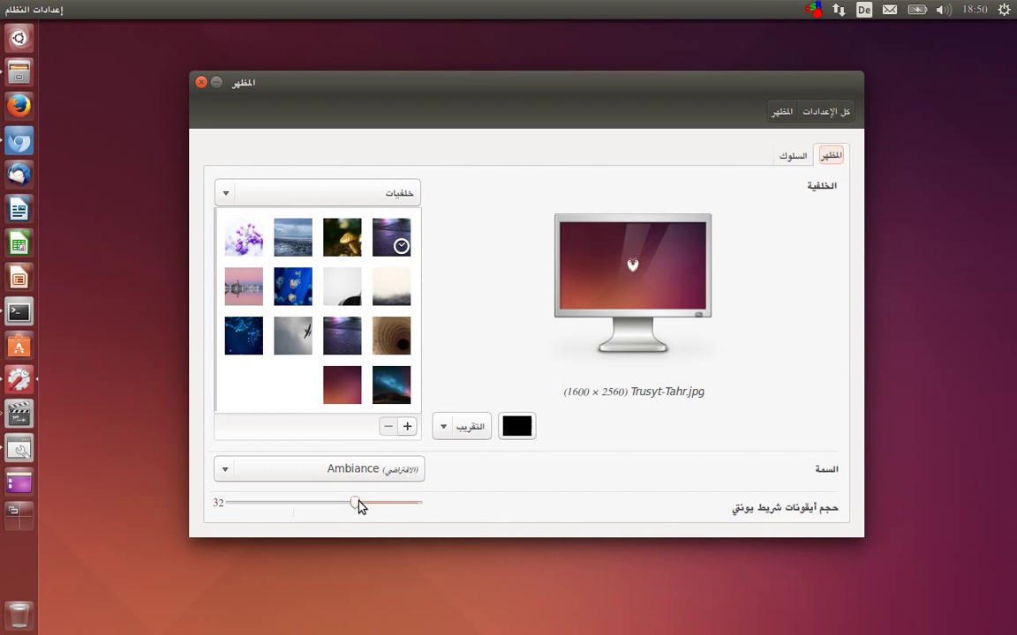
# Step: Try launcher icon sizes of 26 and 36, and return the size to 32
pyautogui.moveTo(356, 503); pyautogui.dragTo(431, 505)
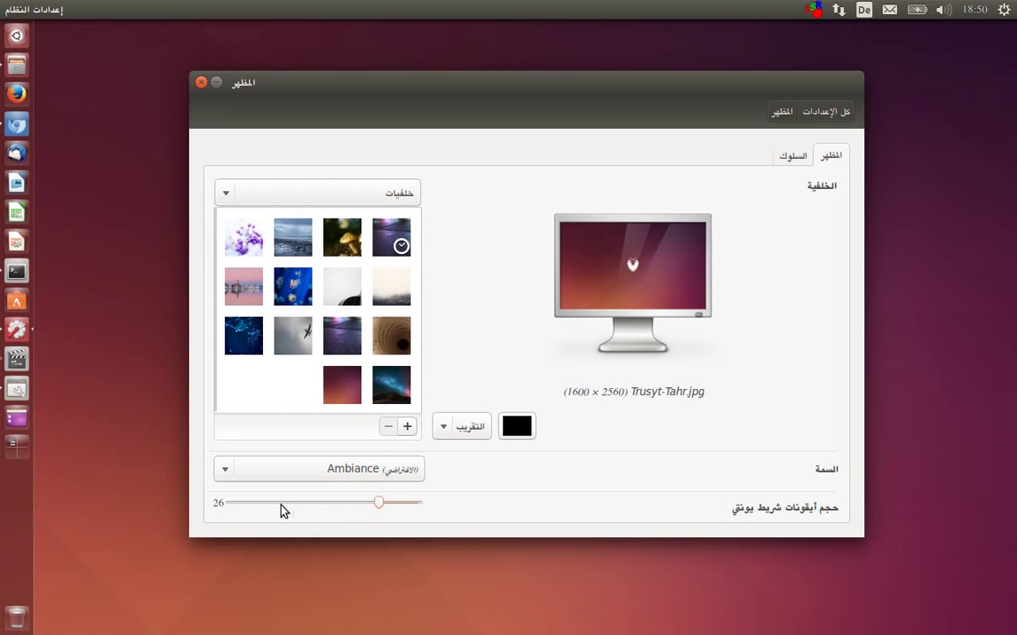
pyautogui.click(341, 505)
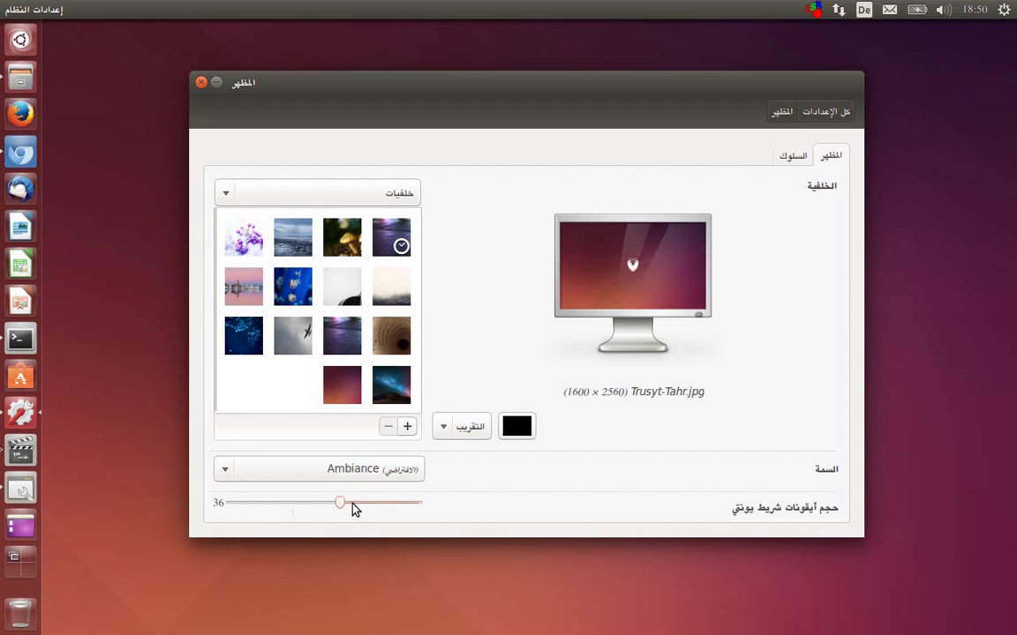
pyautogui.click(352, 504)
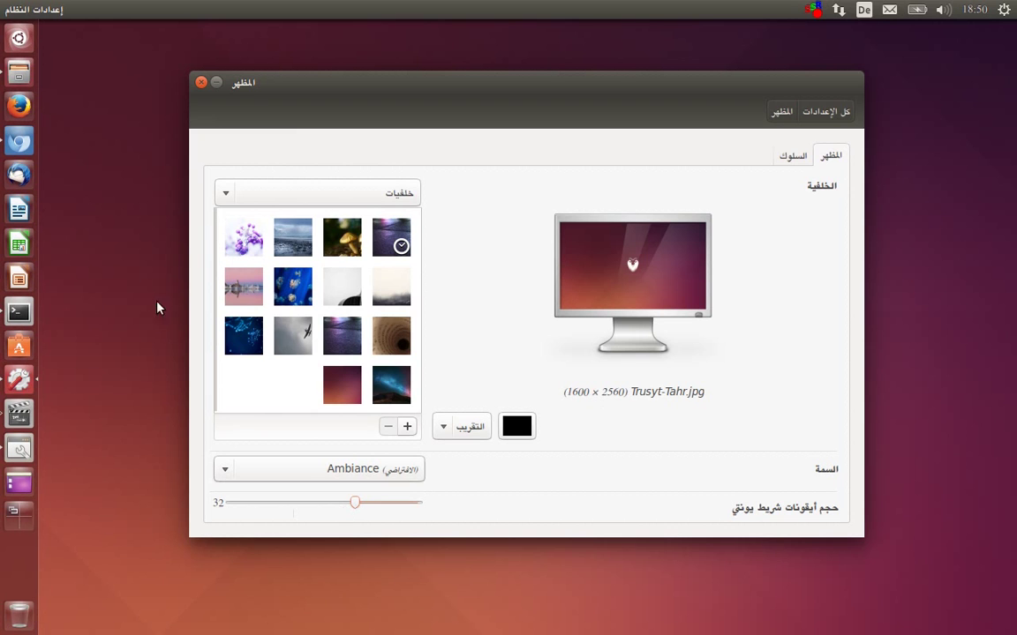
# Step: Open the Behaviour settings within Appearance, show the desktop and bring the windows back
pyautogui.click(791, 156)
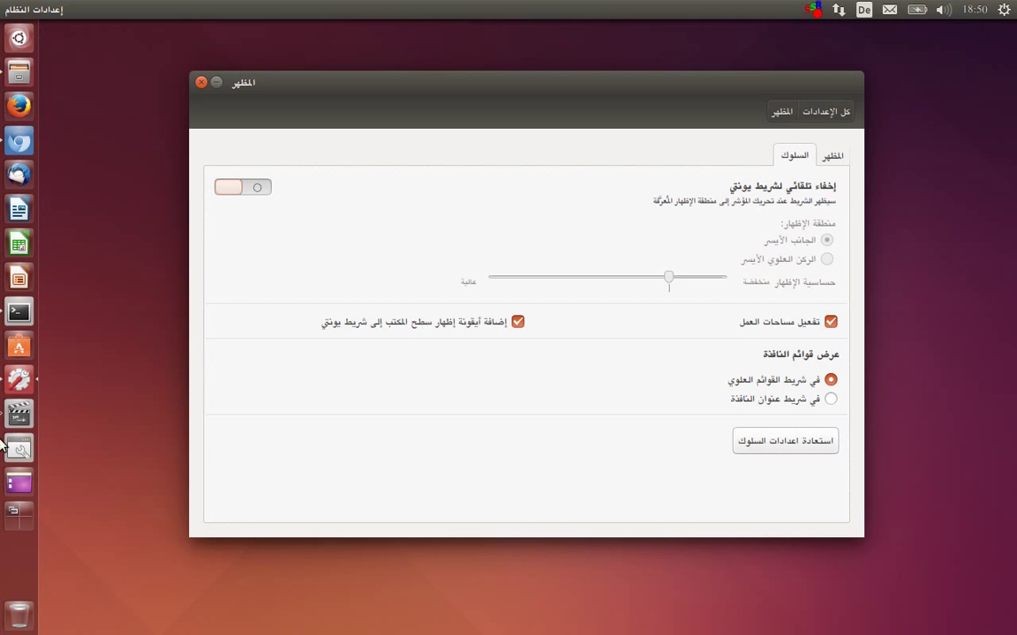
pyautogui.click(14, 484)
pyautogui.click(14, 483)
# Step: Bring up the home folder window and look through its File to Help menus, closing them without choosing anything
pyautogui.click(31, 60)
pyautogui.click(32, 60)
pyautogui.click(27, 64)
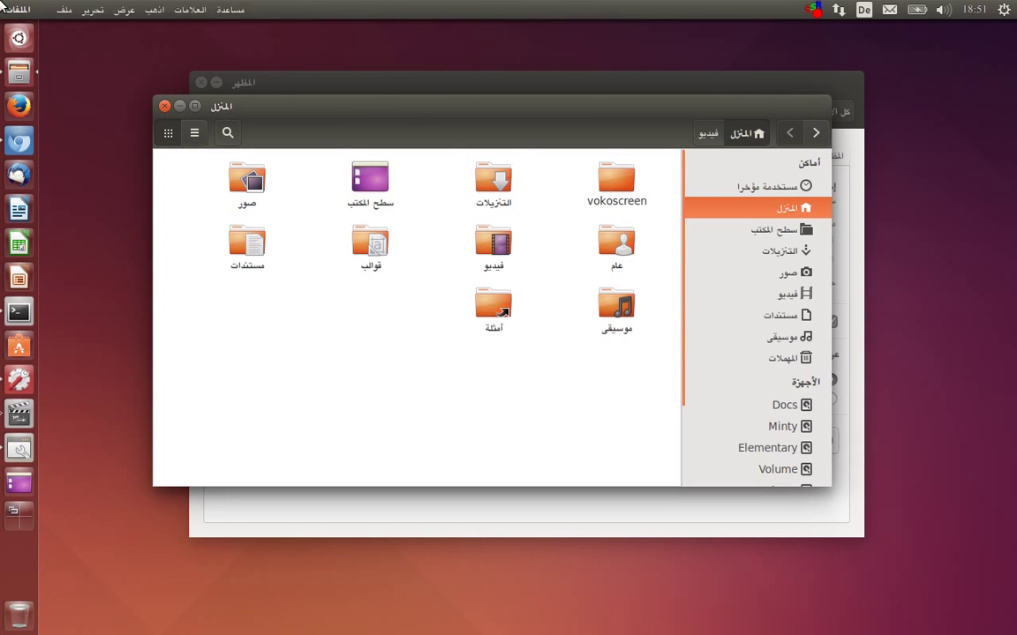
pyautogui.click(66, 9)
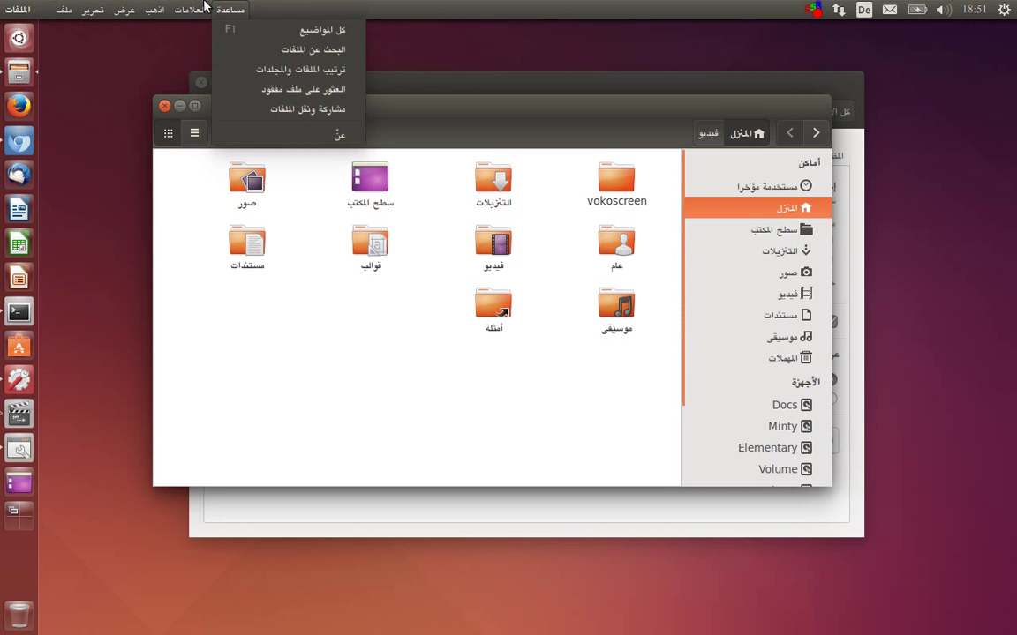
pyautogui.click(371, 331)
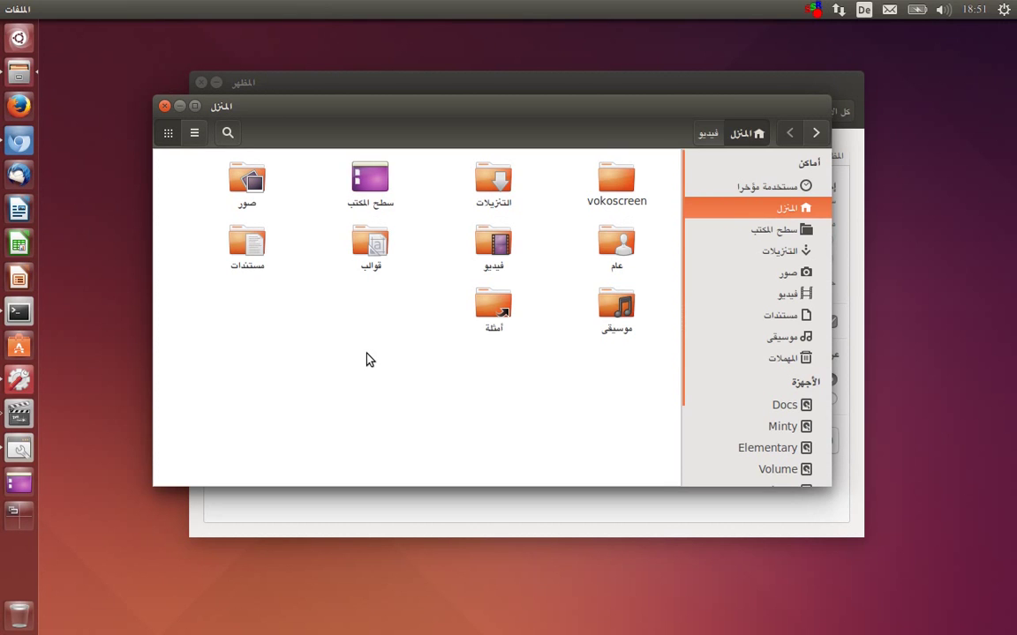
# Step: Set window menus to display in the window's title bar and check this on the home folder window
pyautogui.click(739, 522)
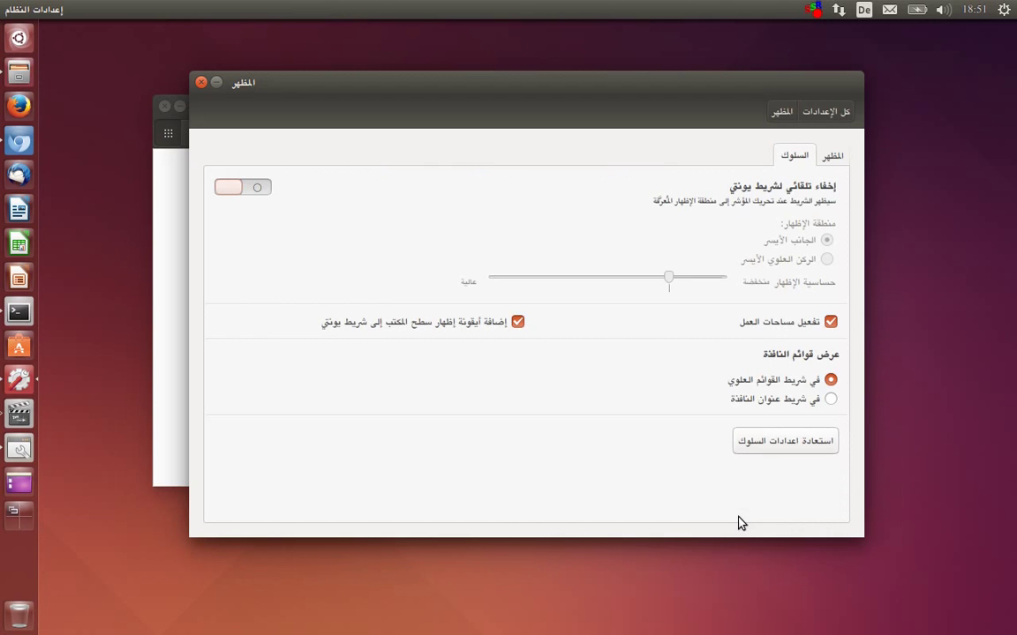
pyautogui.click(830, 400)
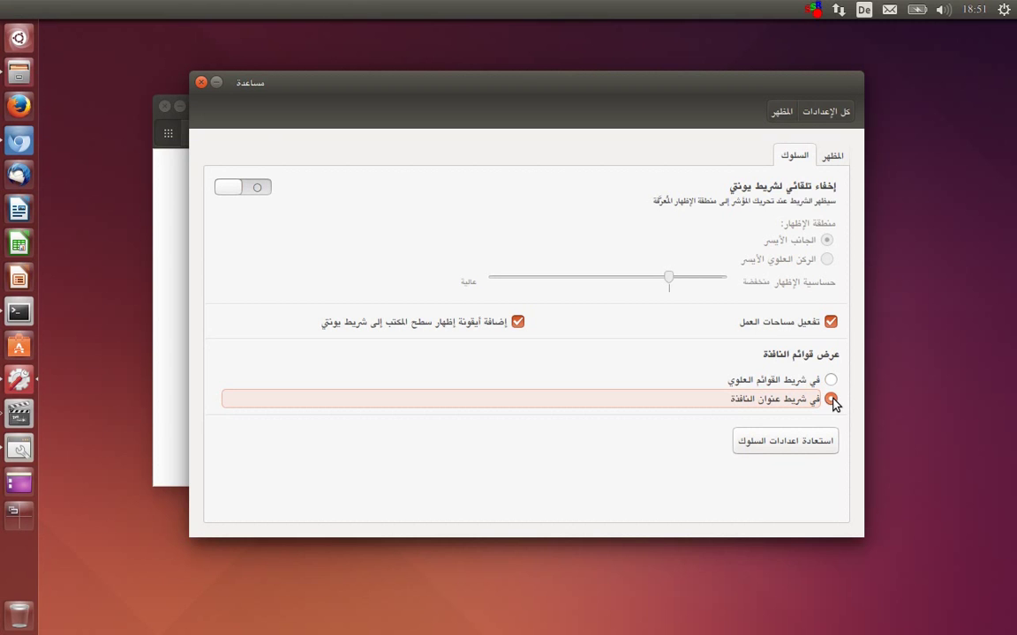
pyautogui.click(158, 181)
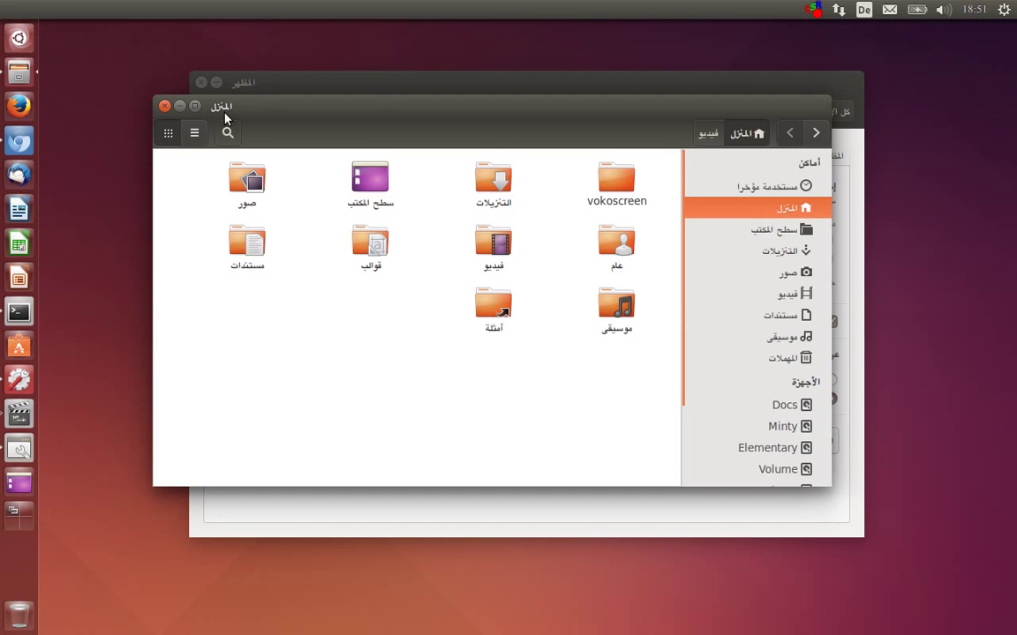
pyautogui.moveTo(278, 111)
# Step: Minimise the home folder window, restore it and minimise it again
pyautogui.click(17, 75)
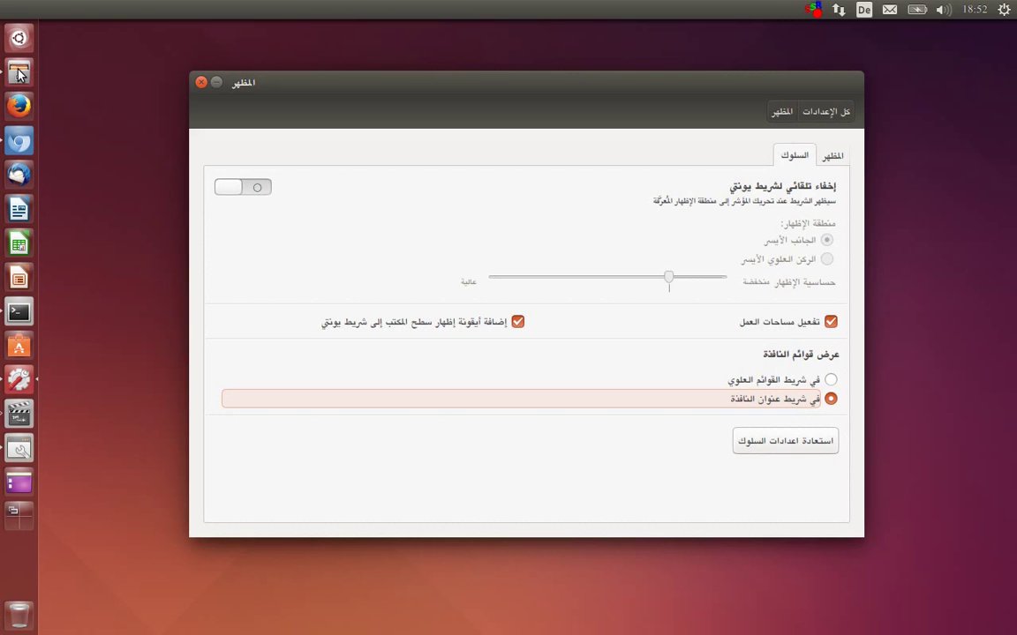
pyautogui.click(18, 74)
pyautogui.click(18, 74)
# Step: Return to the overview of all settings, move its window slightly and clear it from the desktop
pyautogui.click(22, 450)
pyautogui.click(826, 116)
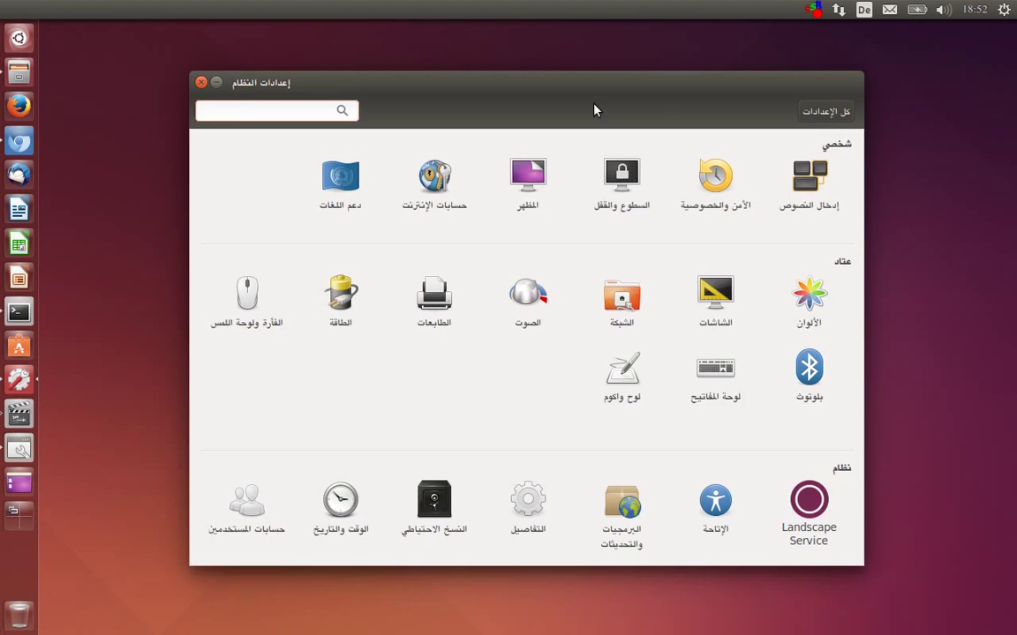
pyautogui.moveTo(392, 85)
pyautogui.mouseDown()
pyautogui.moveTo(380, 93)
pyautogui.moveTo(385, 83)
pyautogui.mouseUp()
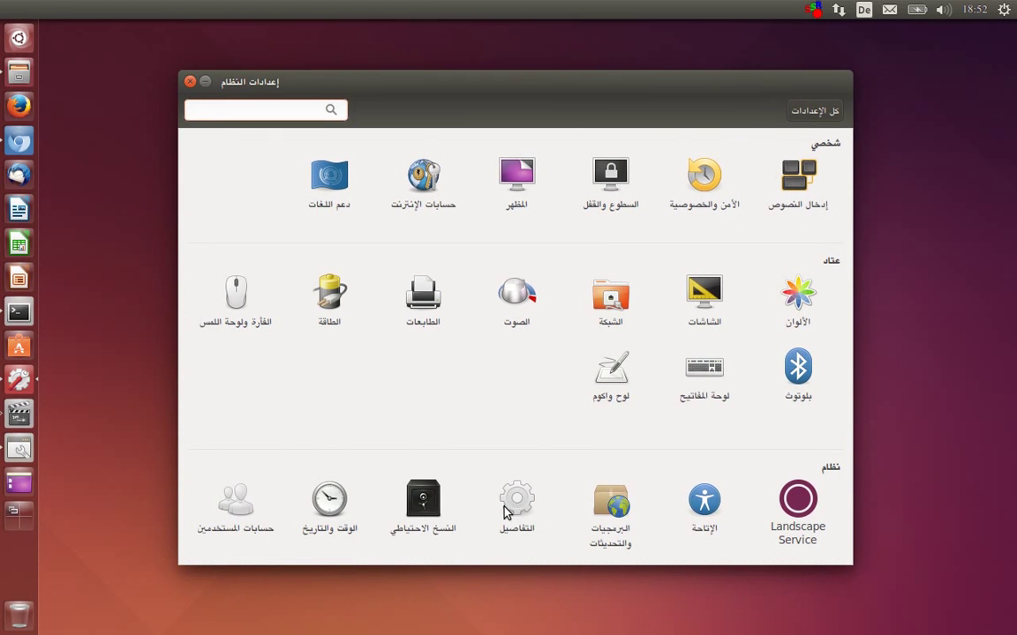
pyautogui.hotkey('alt', 'F4')
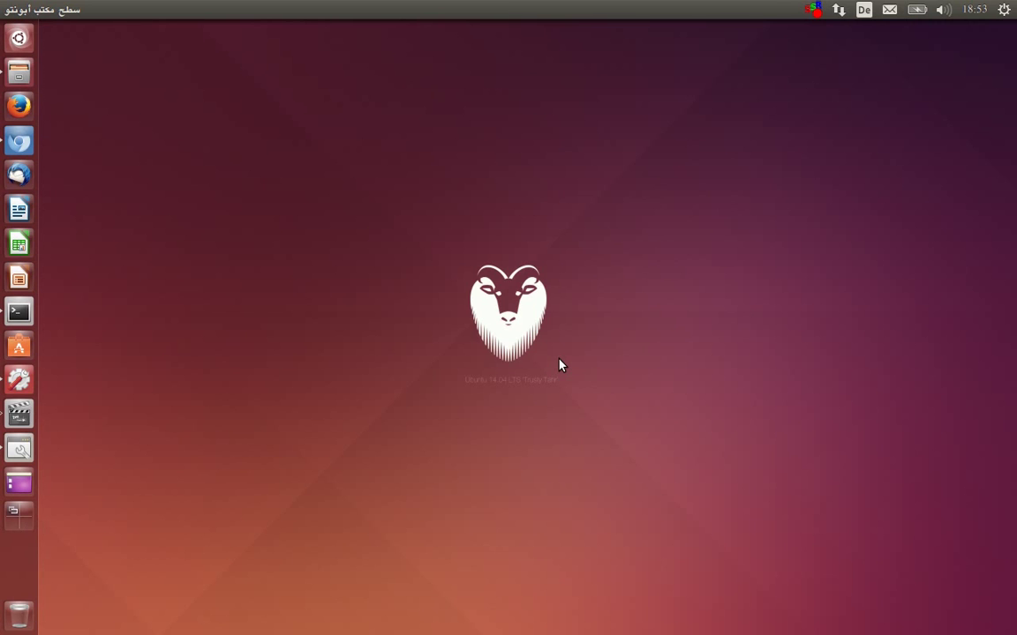
# Step: Lock the screen and unlock it with the account password
pyautogui.hotkey('ctrl', 'alt', 'l')
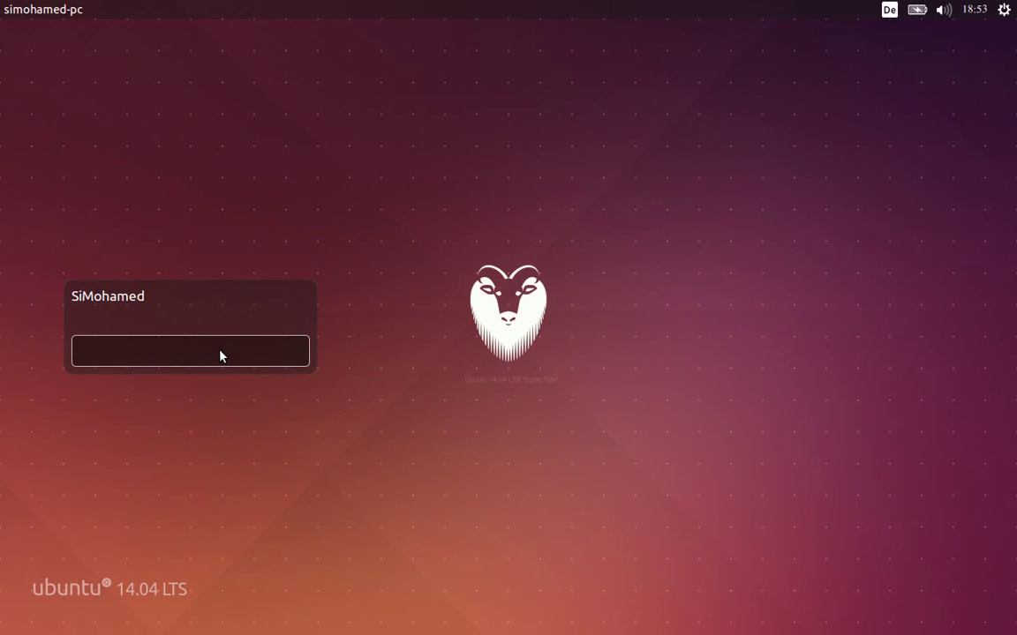
pyautogui.write('••••••••••')
pyautogui.press('Return')
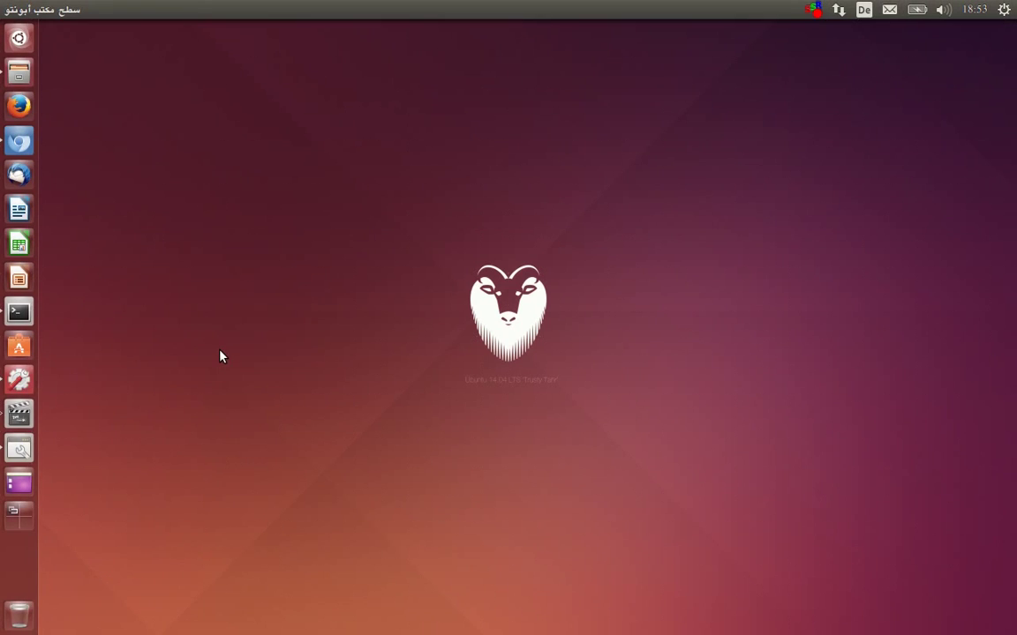
# Step: In the Text Entry settings, set the next-source shortcut to Shift+Alt L, switch the input source to Arabic and return to all settings
pyautogui.click(19, 379)
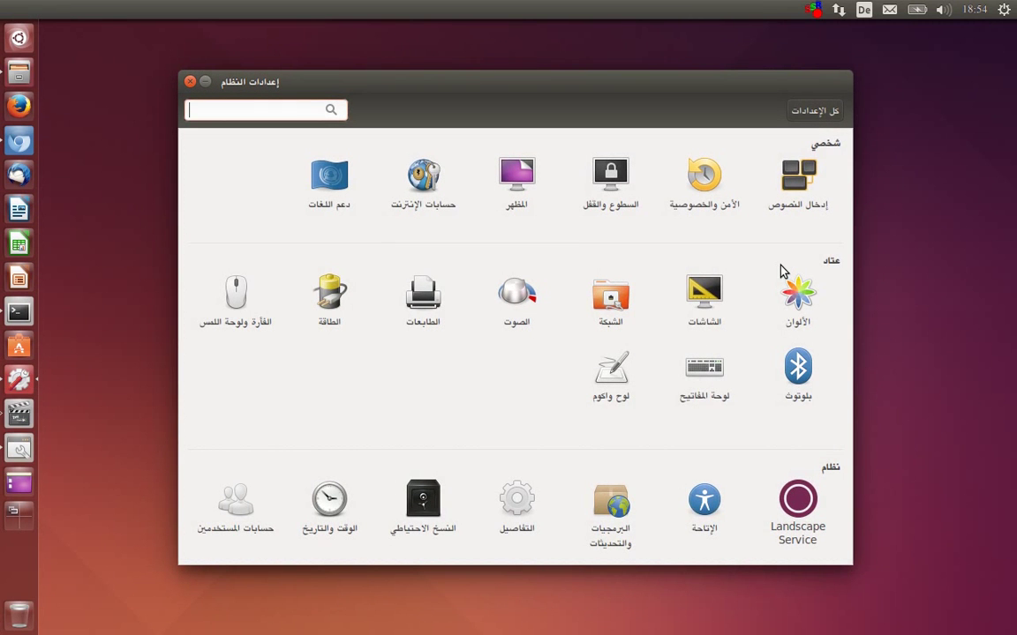
pyautogui.click(799, 176)
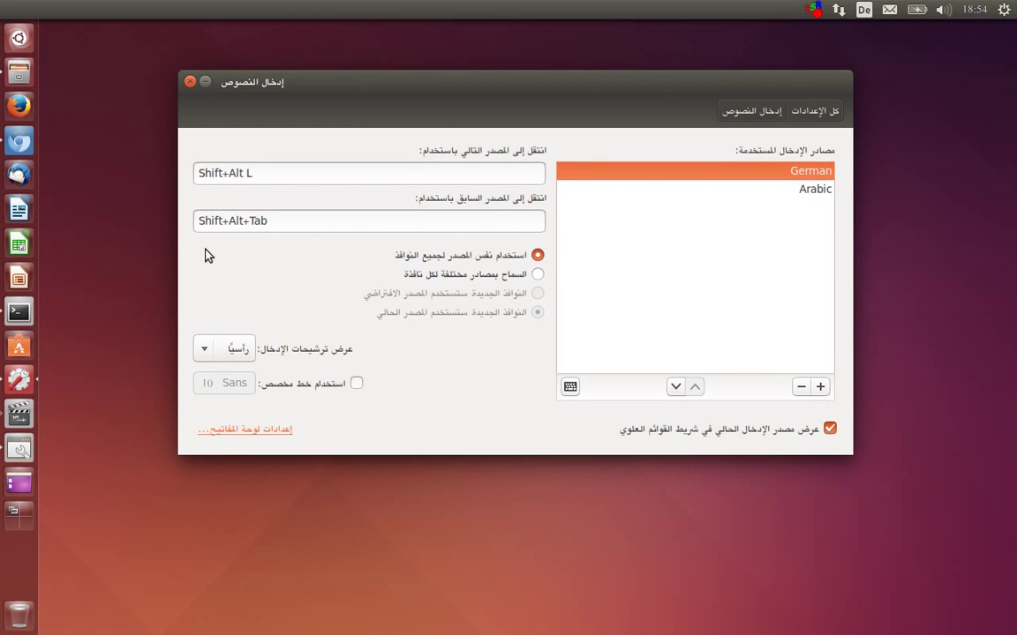
pyautogui.click(267, 180)
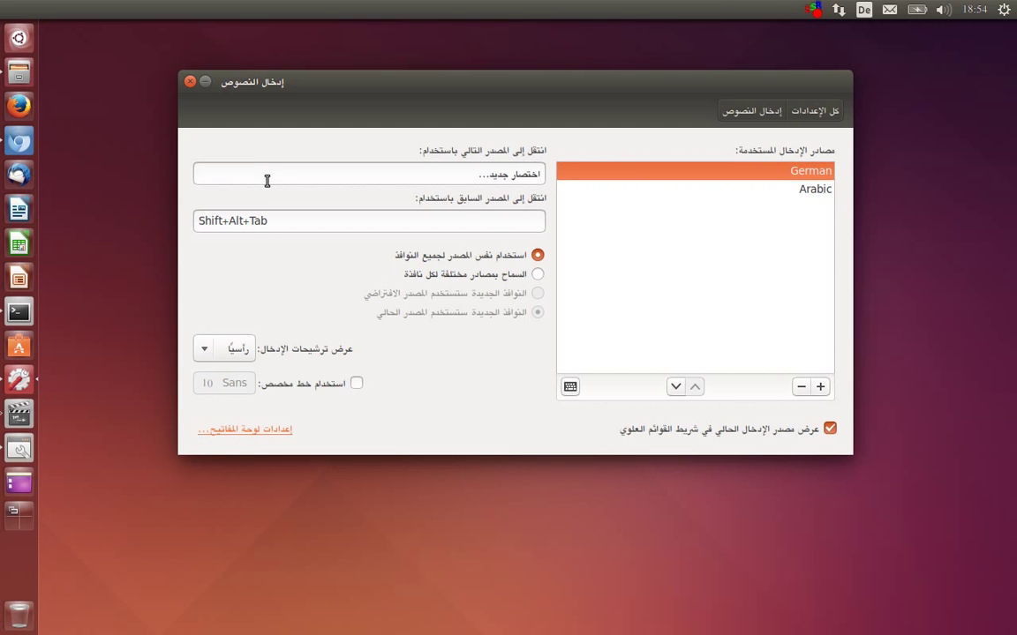
pyautogui.hotkey('shift', 'alt', 'l')
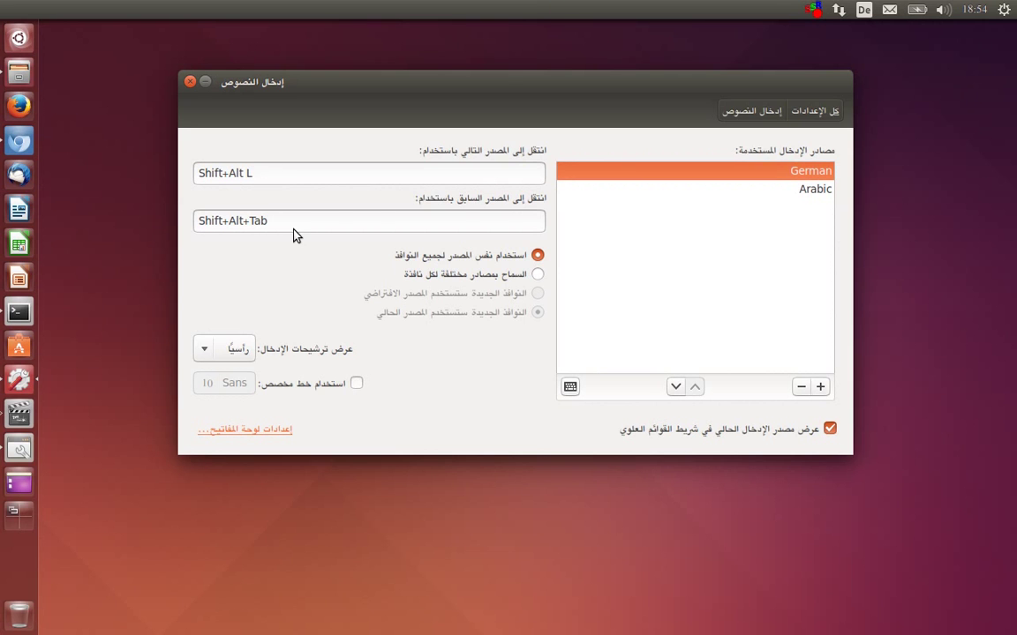
pyautogui.hotkey('shift', 'alt', 'l')
pyautogui.click(832, 110)
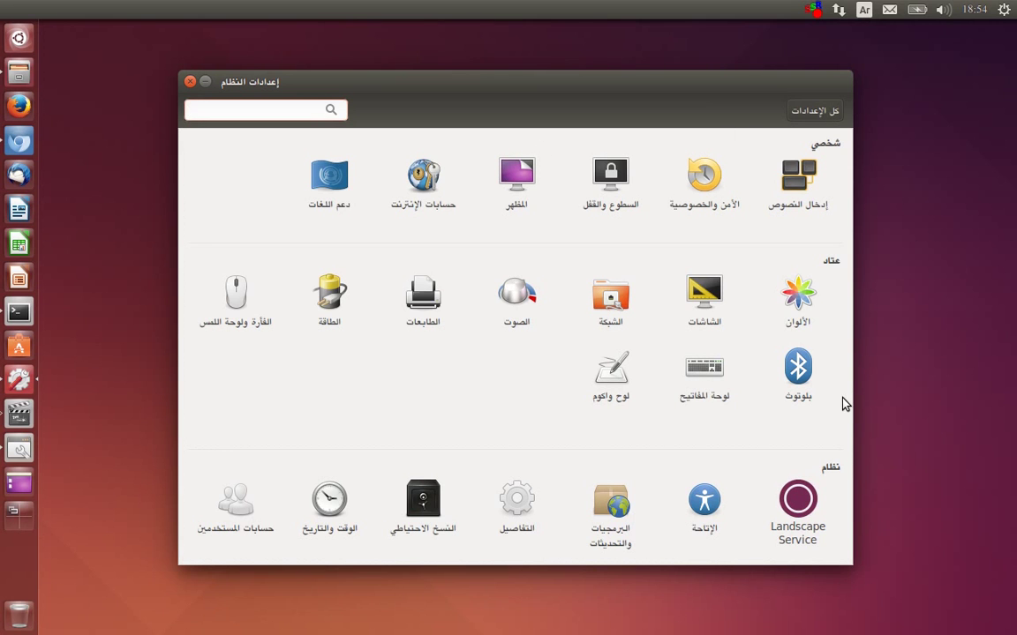
# Step: In the Sound settings, allow volume above 100%, toggle the menu bar sound icon off and on, and return to all settings
pyautogui.click(526, 291)
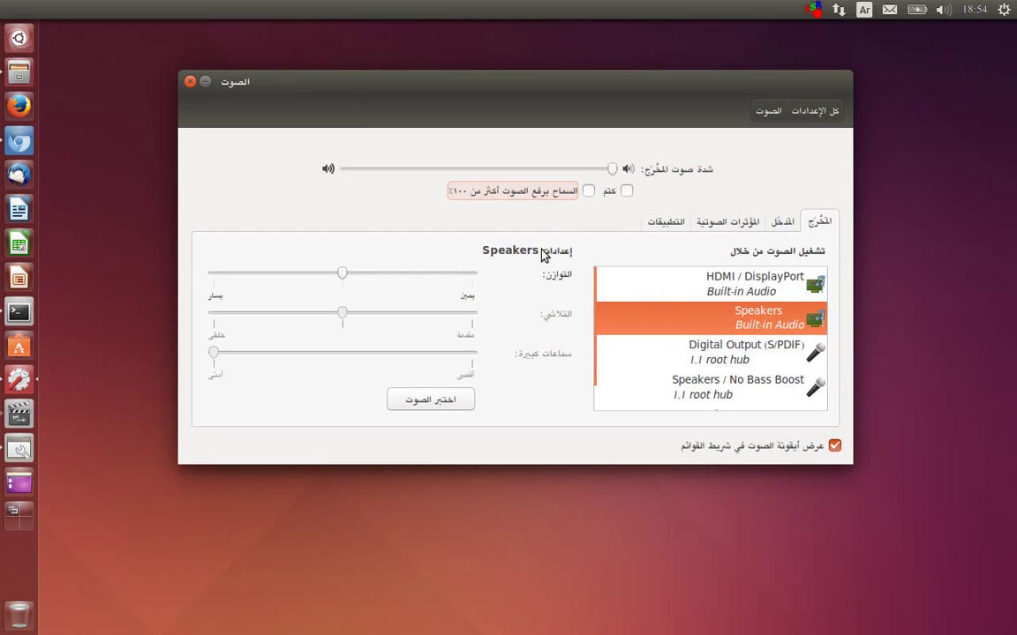
pyautogui.click(588, 190)
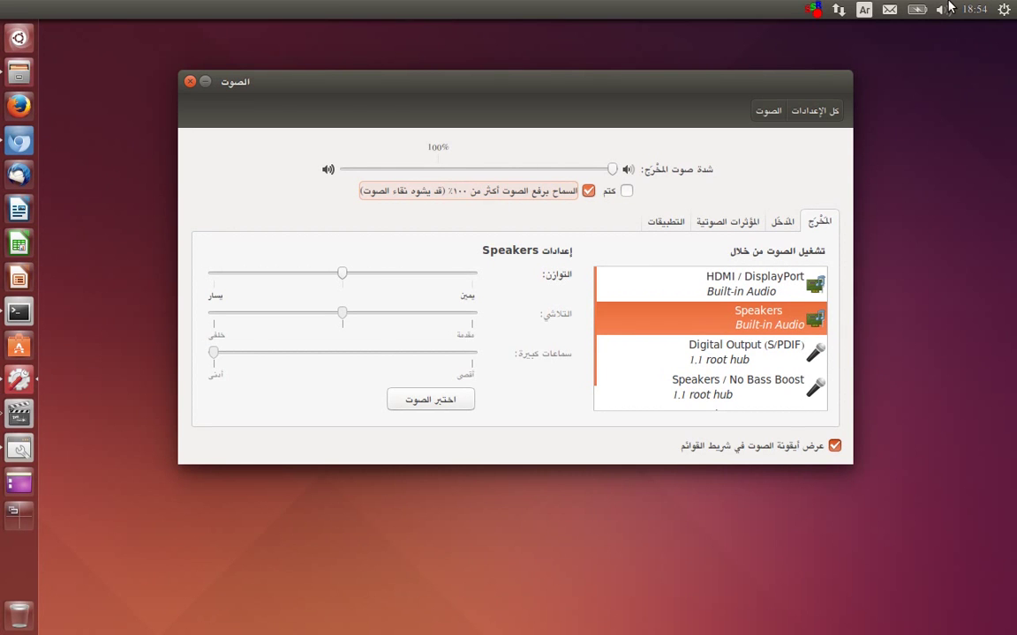
pyautogui.click(835, 446)
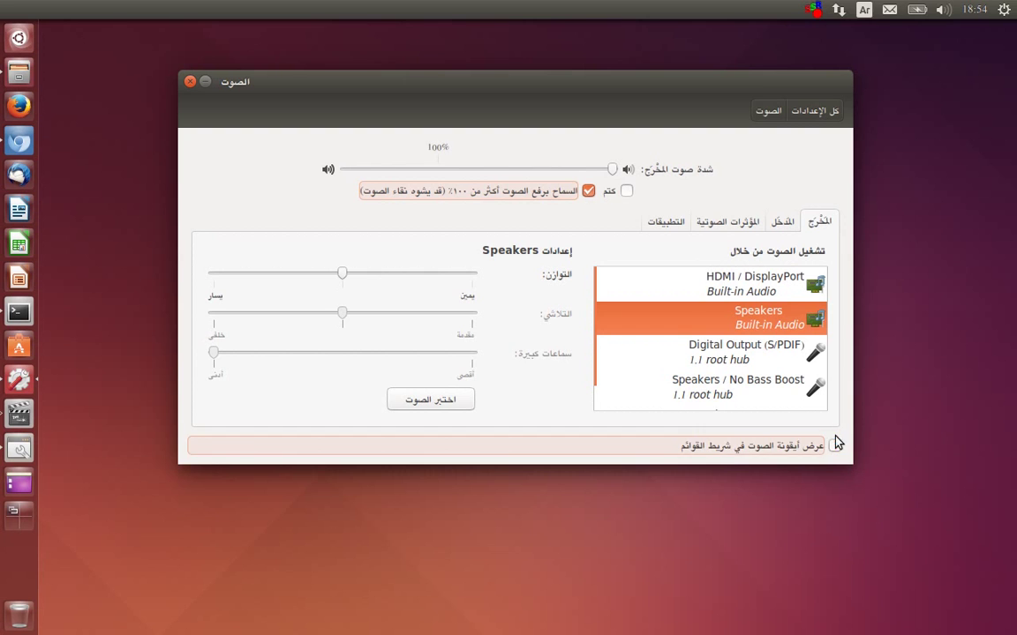
pyautogui.click(835, 446)
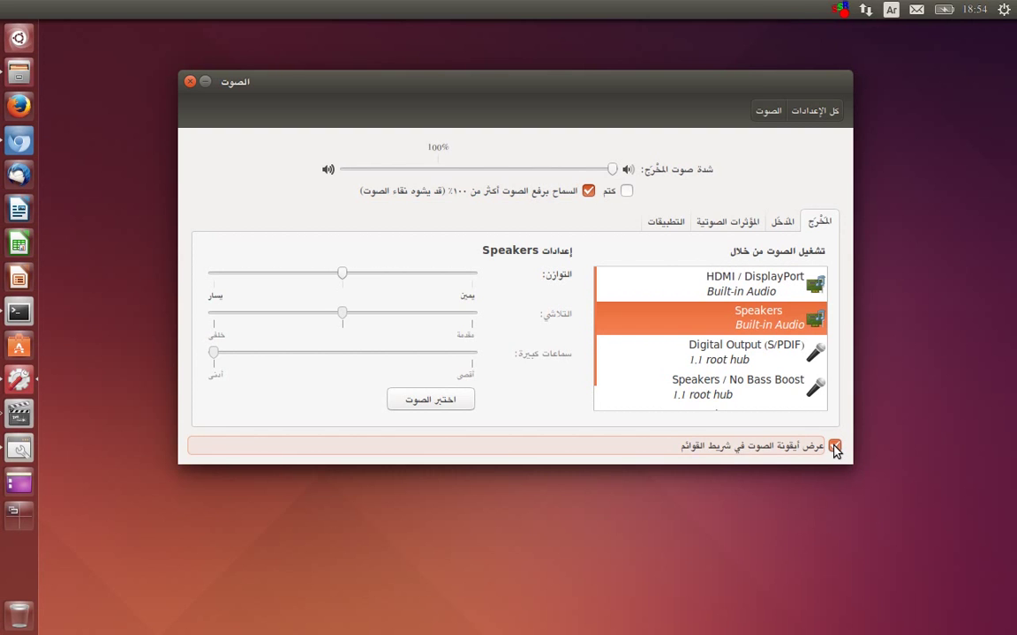
pyautogui.click(813, 115)
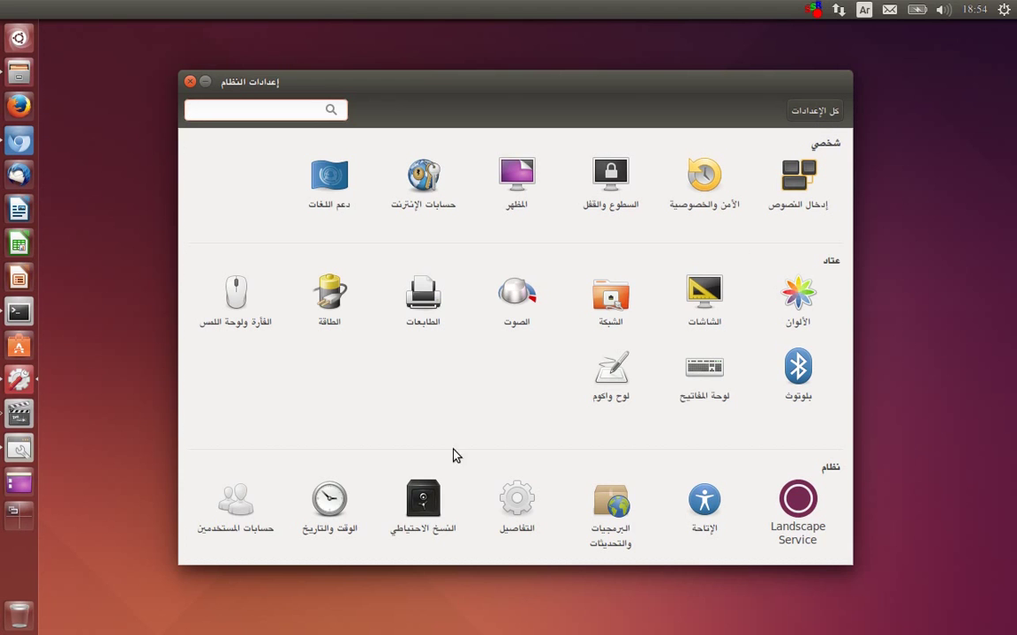
# Step: In User Accounts, review the account's login history, enable showing the login name in the menu bar, and return to all settings
pyautogui.click(247, 505)
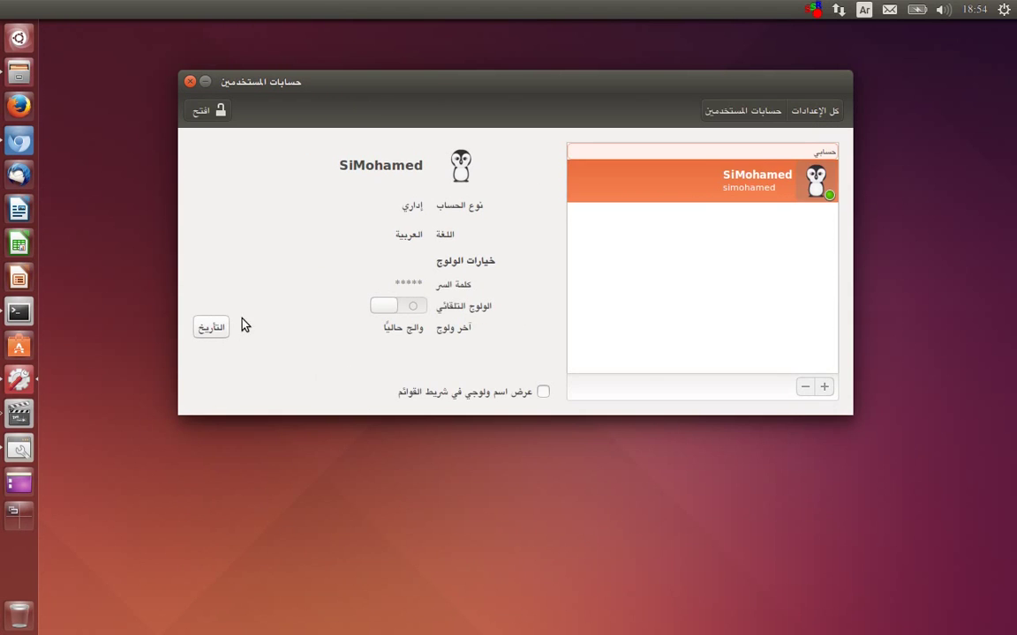
pyautogui.click(214, 327)
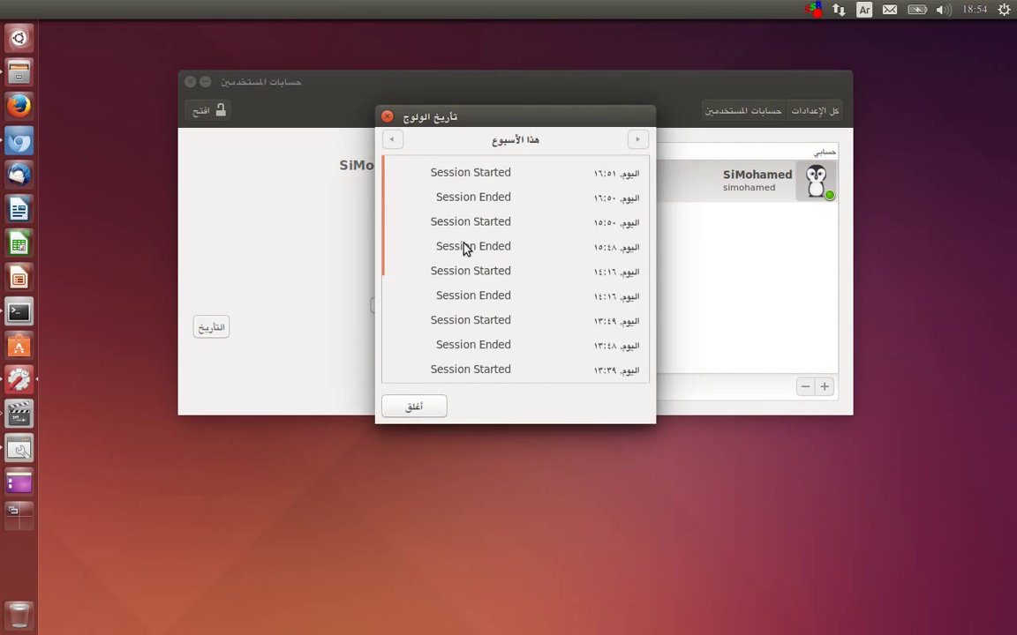
pyautogui.scroll(-5, 445, 203)
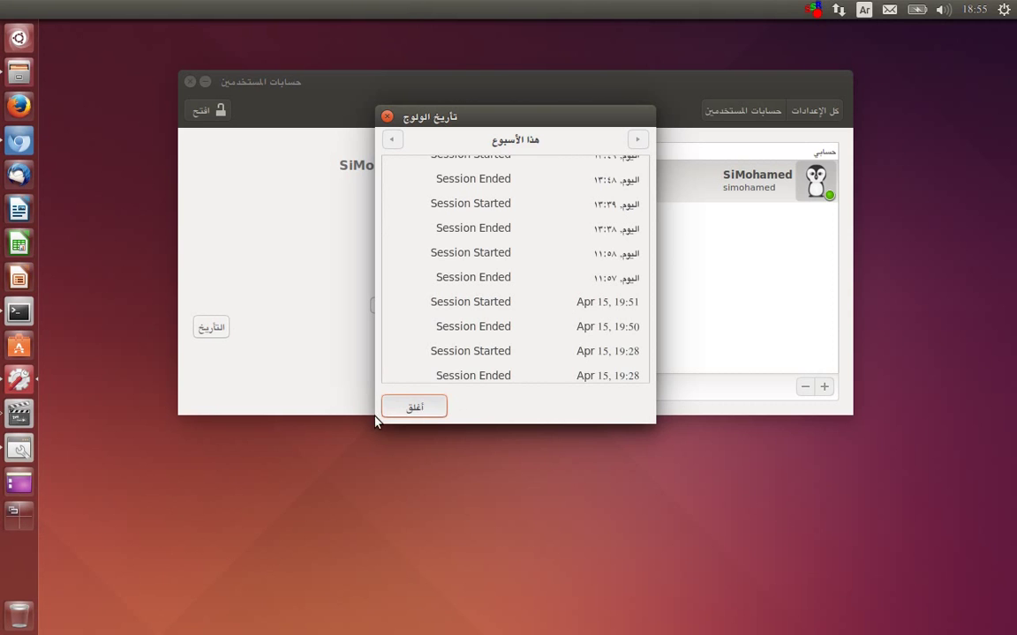
pyautogui.click(416, 409)
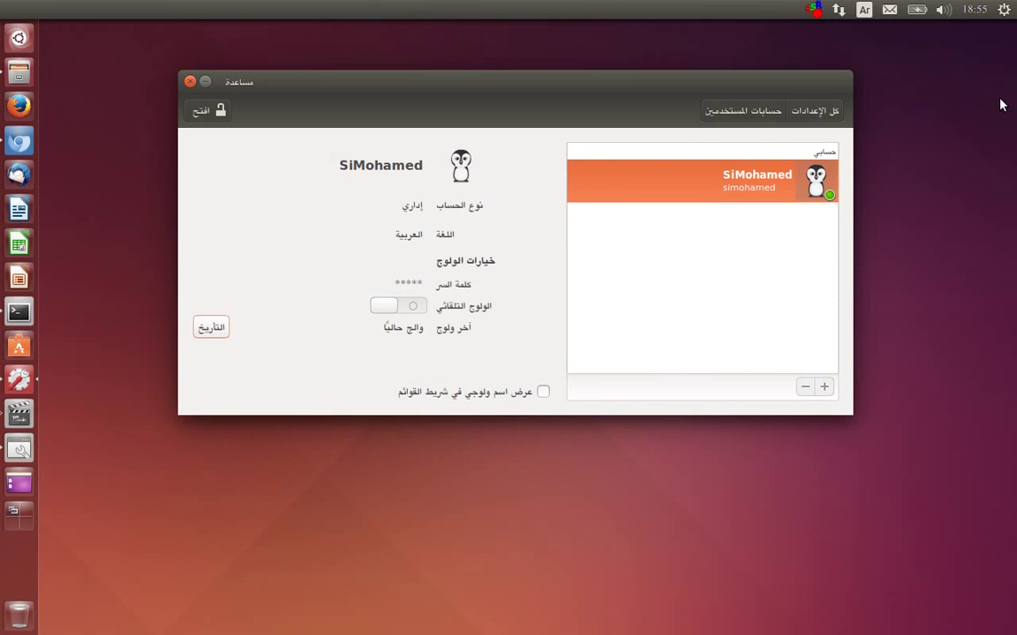
pyautogui.click(543, 390)
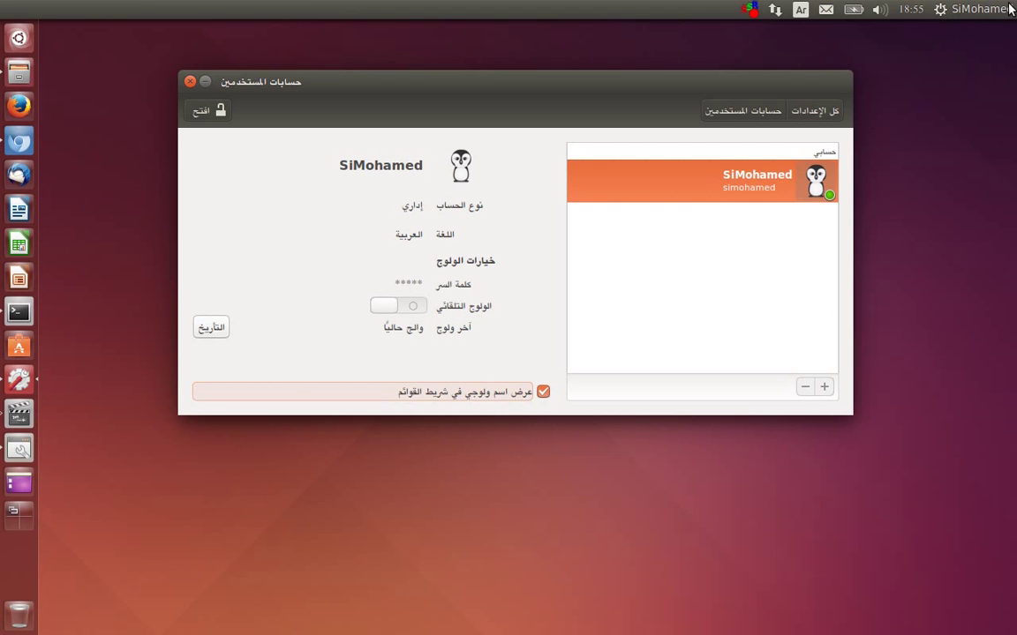
pyautogui.click(814, 110)
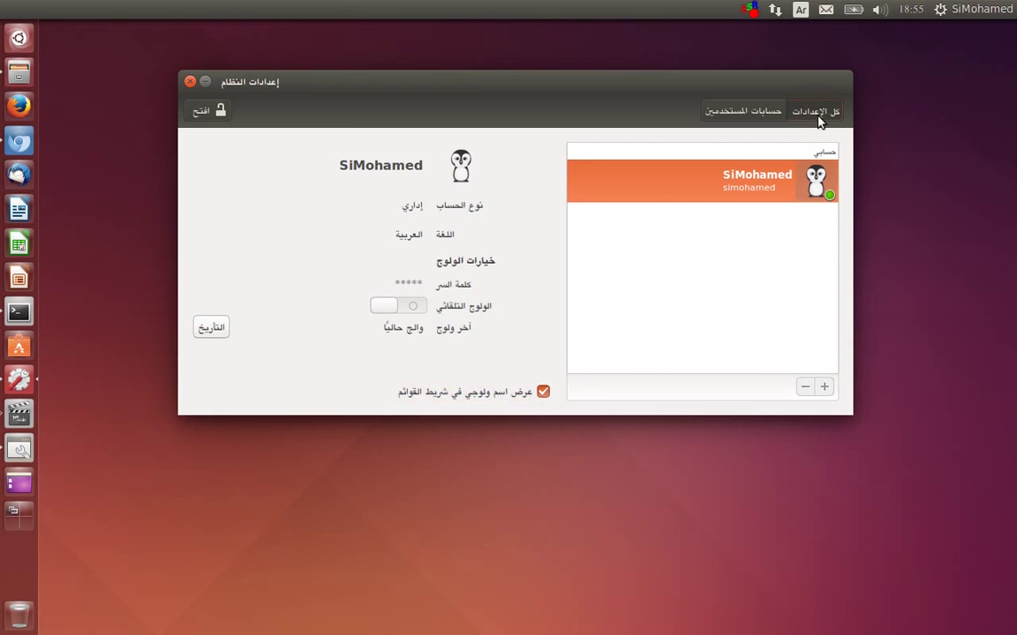
# Step: In the Details settings, examine the system overview and the default applications
pyautogui.click(520, 509)
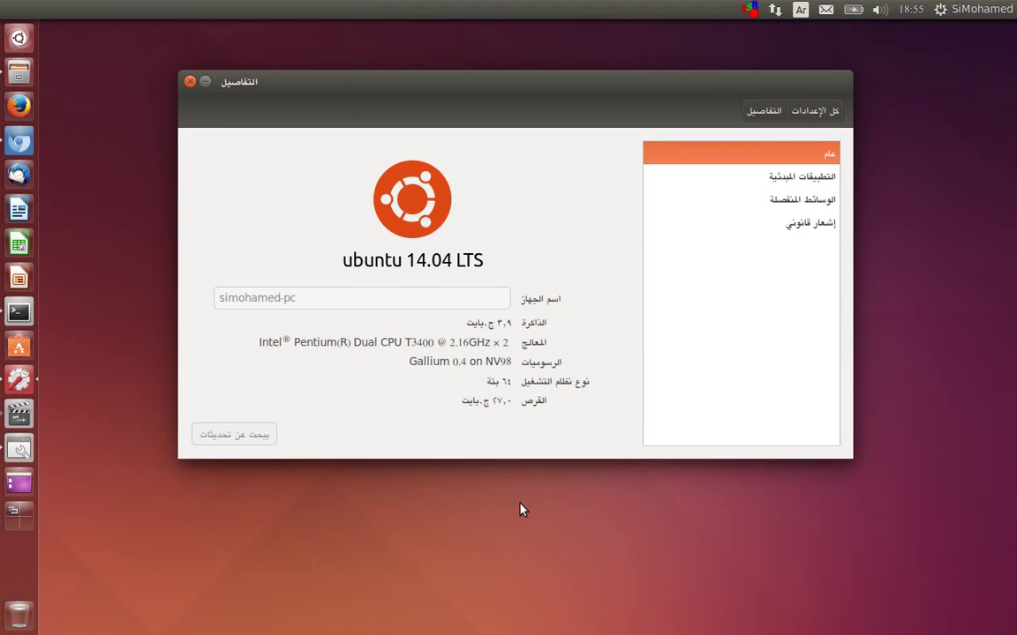
pyautogui.click(773, 181)
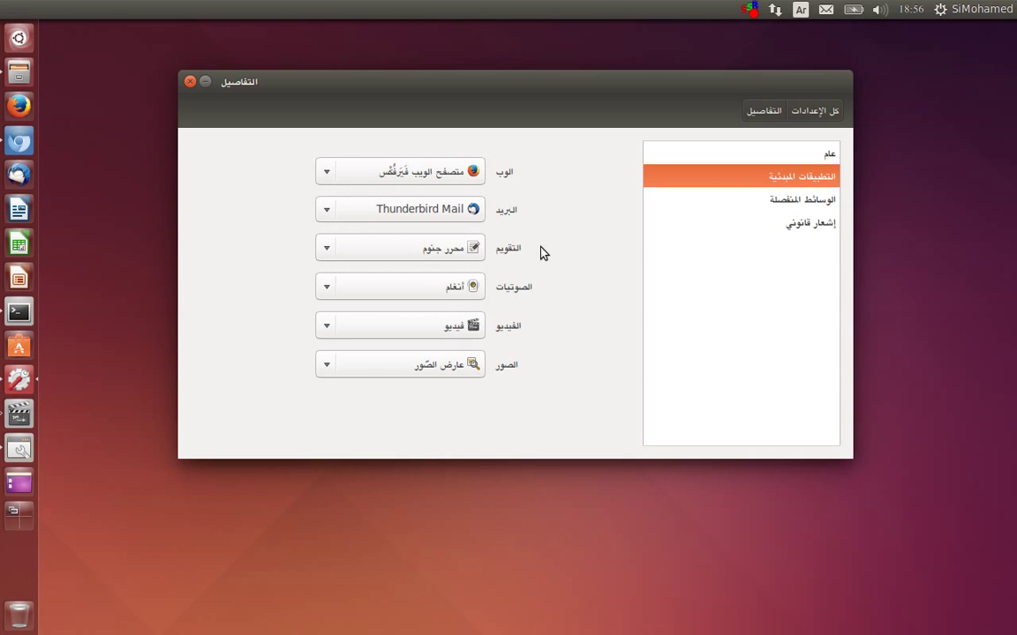
# Step: Switch to the Files window showing the home folder and open the program's About information
pyautogui.click(19, 72)
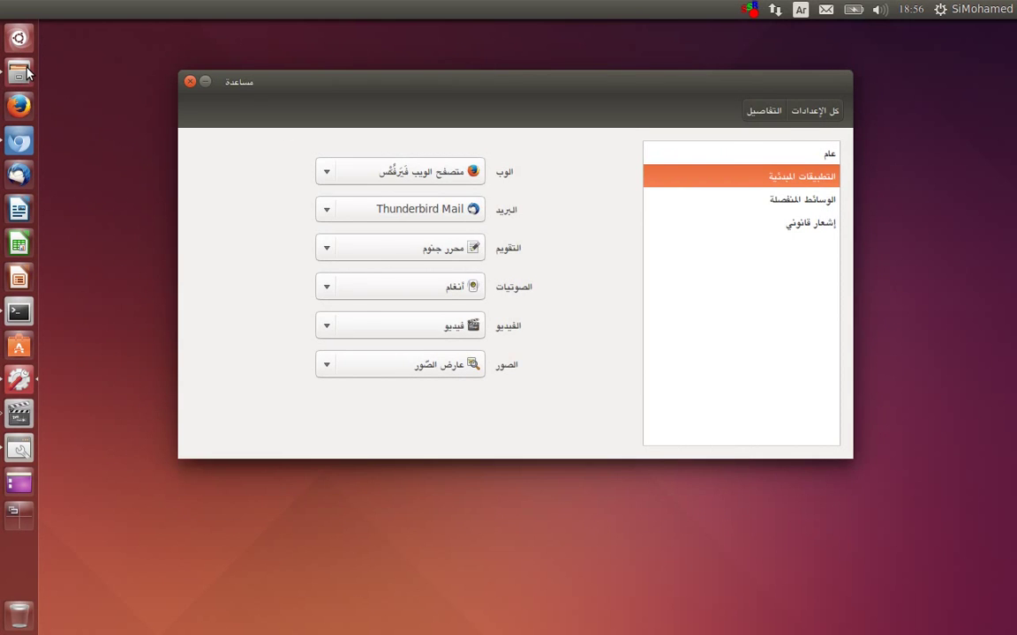
pyautogui.click(19, 72)
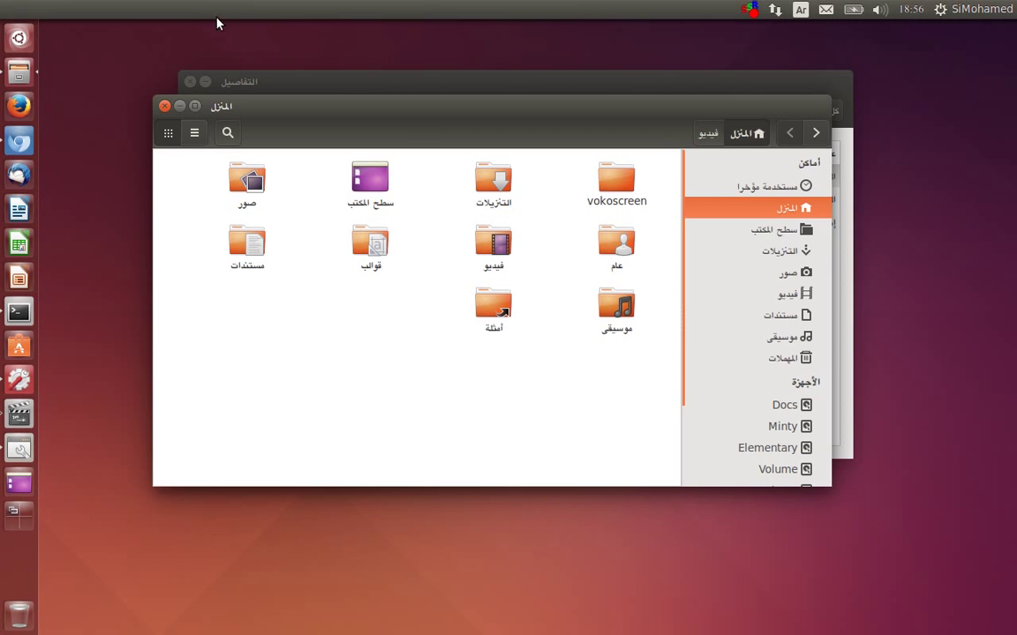
pyautogui.moveTo(324, 113)
pyautogui.click(384, 108)
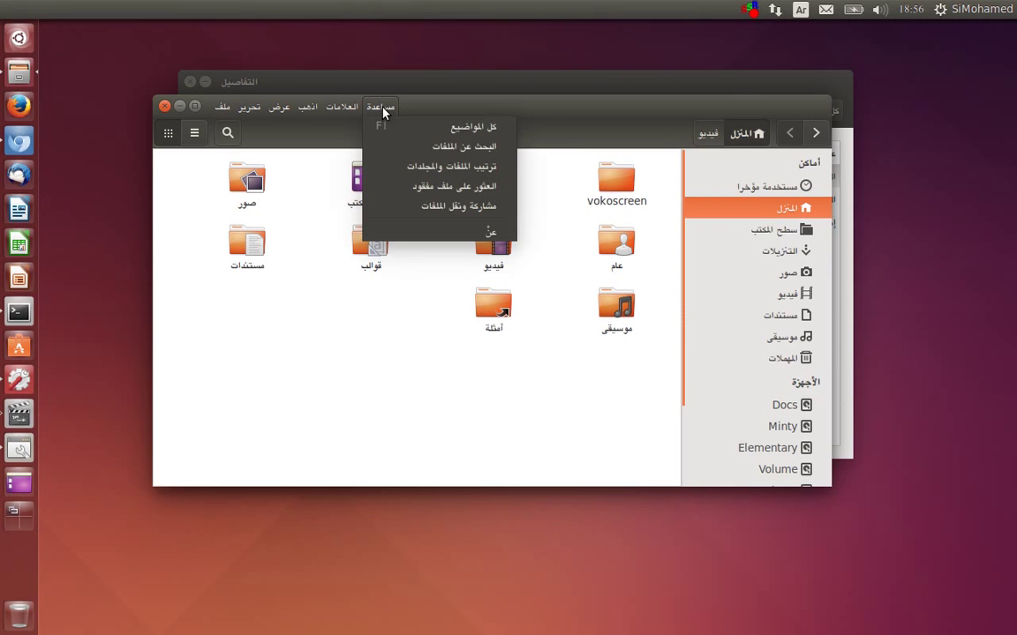
pyautogui.click(421, 231)
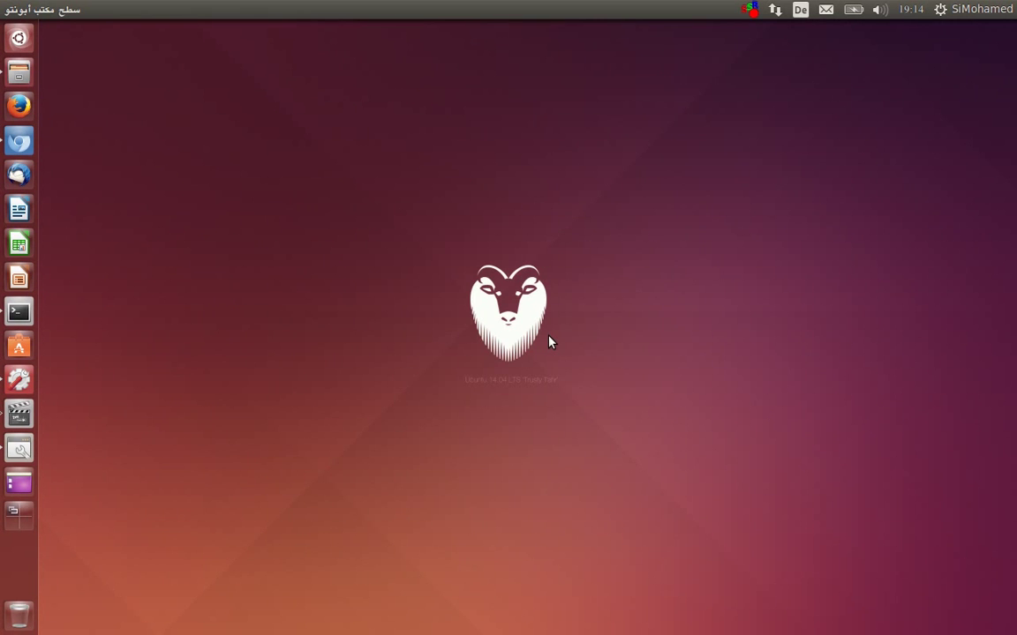
# Step: Check the kernel version with uname -r in a new terminal and minimize the terminal window
pyautogui.hotkey('ctrl', 'alt', 't')
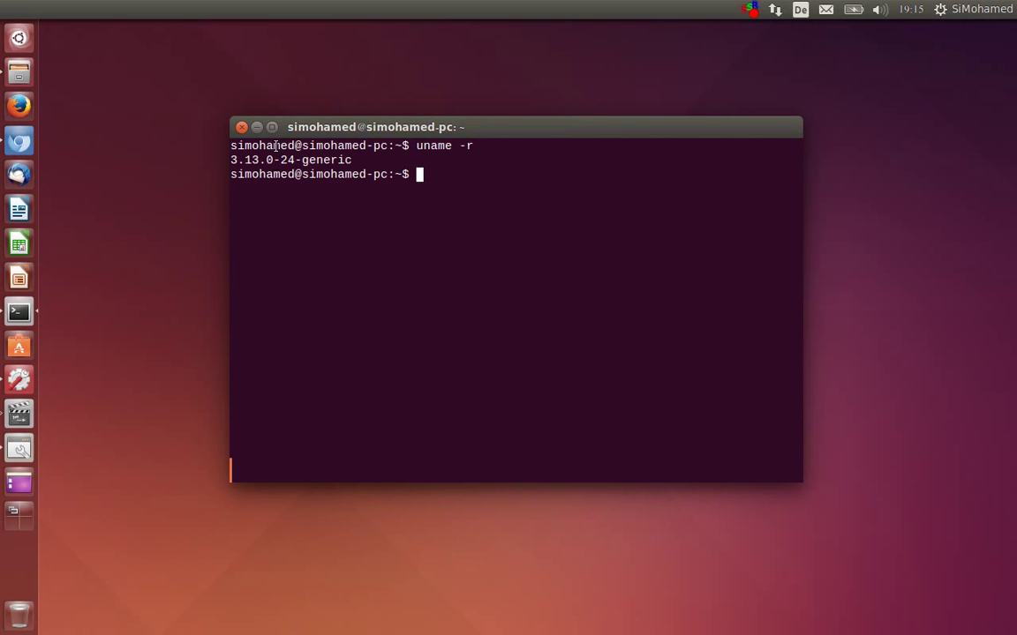
pyautogui.click(256, 128)
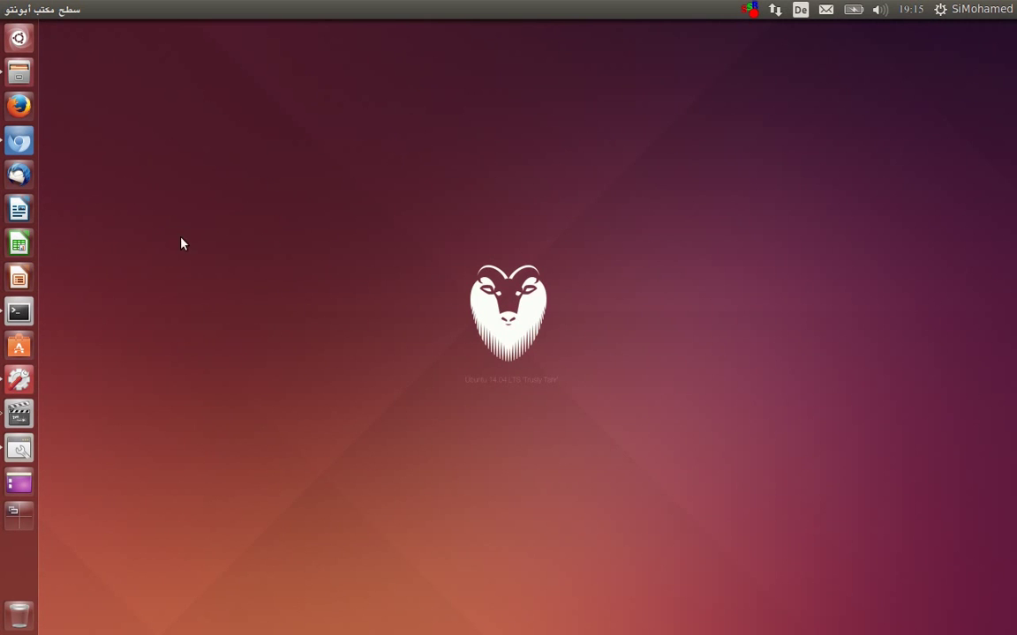
pyautogui.click(20, 141)
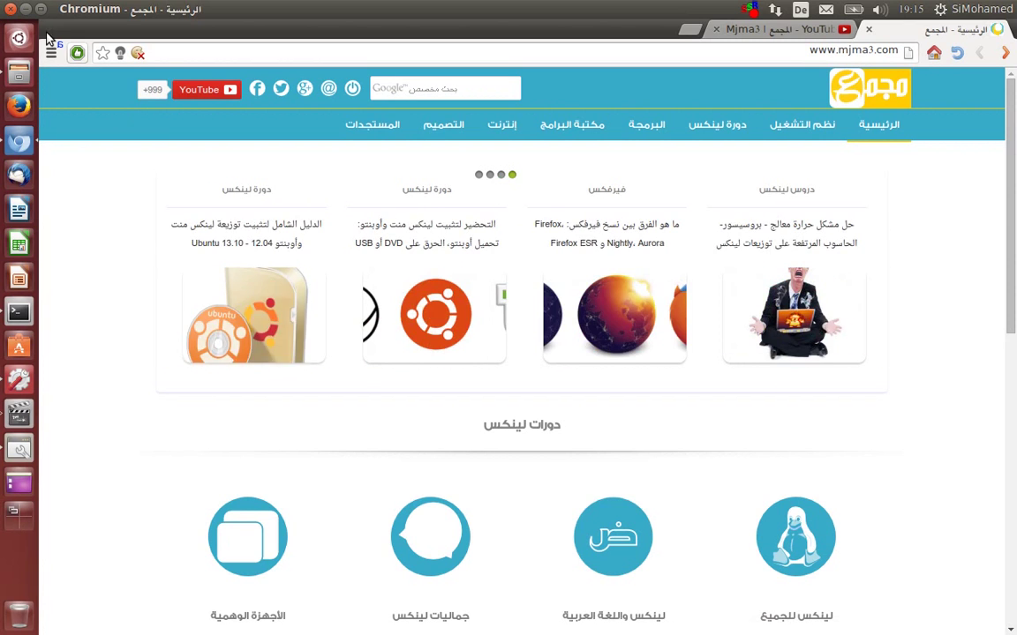
pyautogui.click(25, 9)
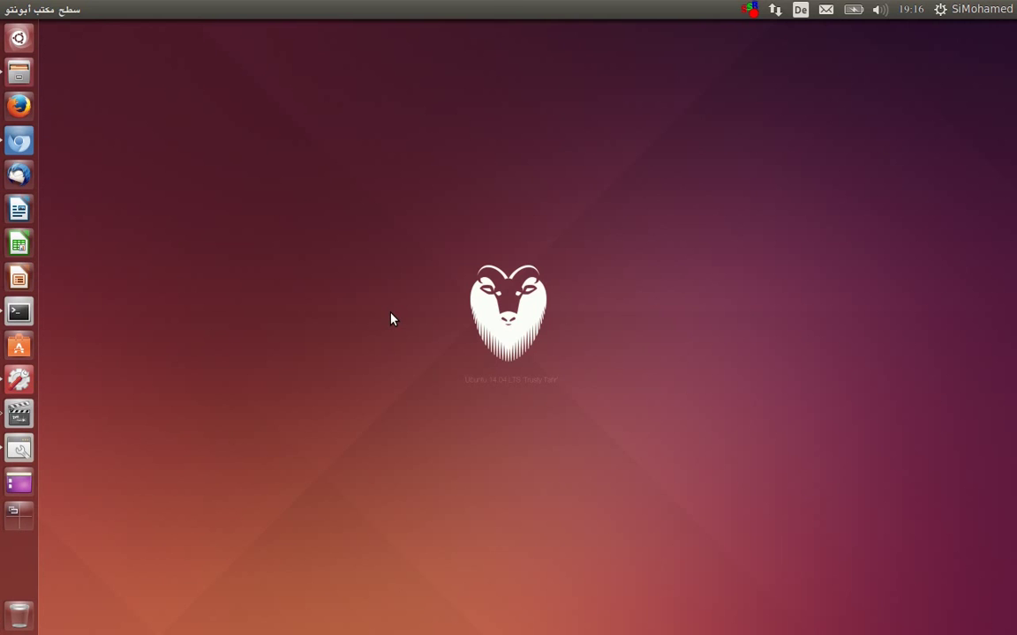
pyautogui.click(12, 133)
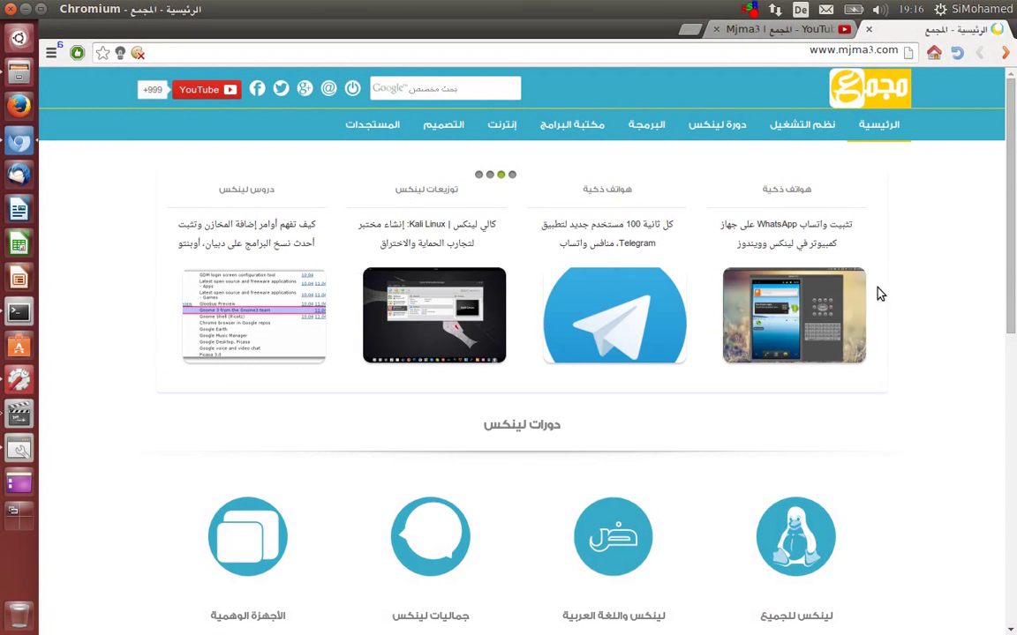
pyautogui.click(478, 87)
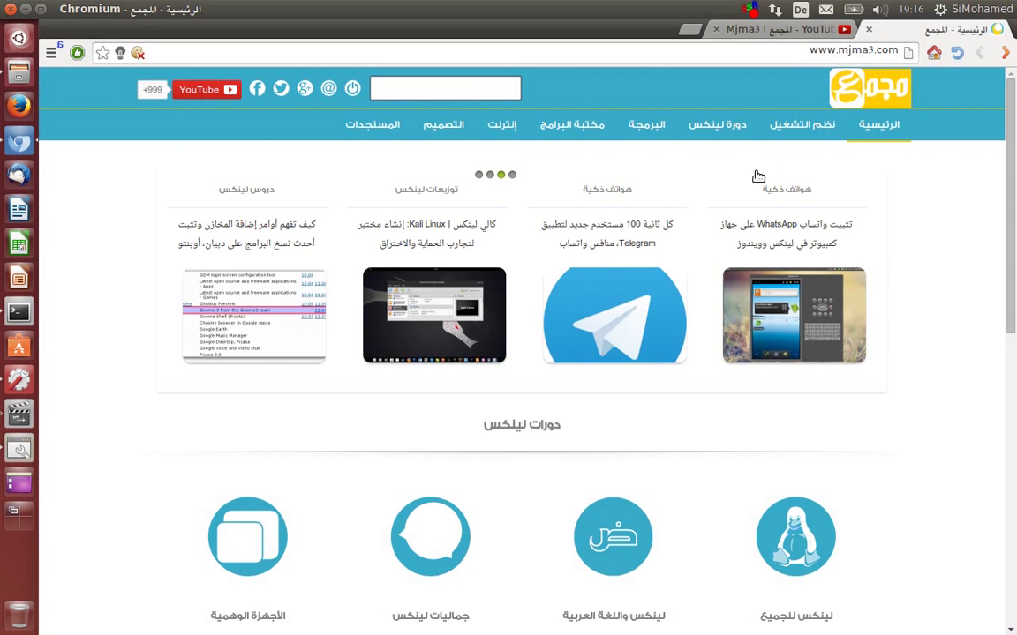
# Step: Browse the videos on the Mjma3 YouTube channel and clear the browser from the desktop
pyautogui.click(771, 31)
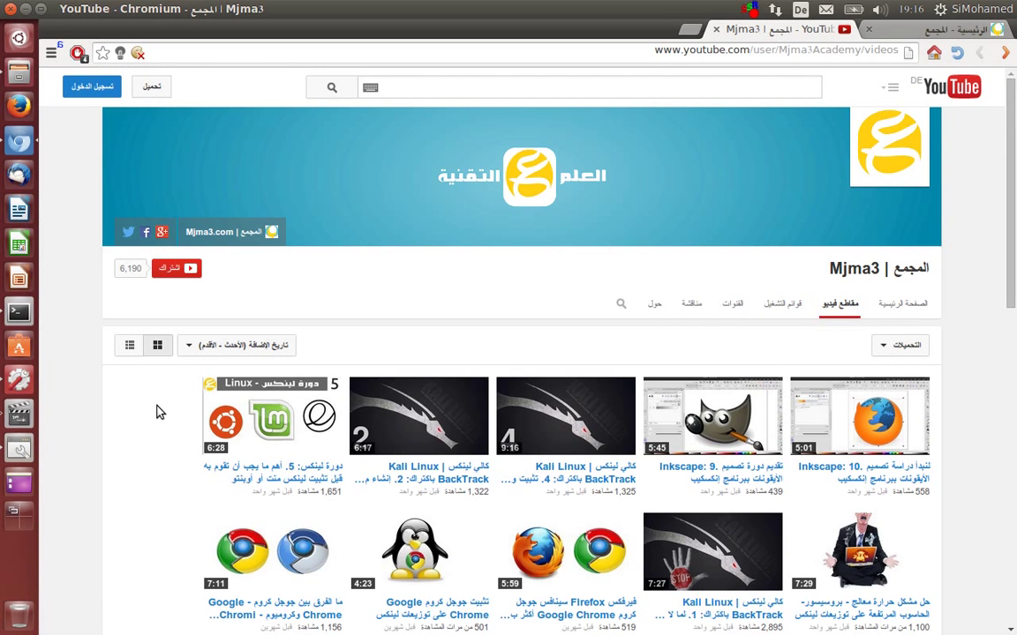
pyautogui.scroll(-5, 157, 417)
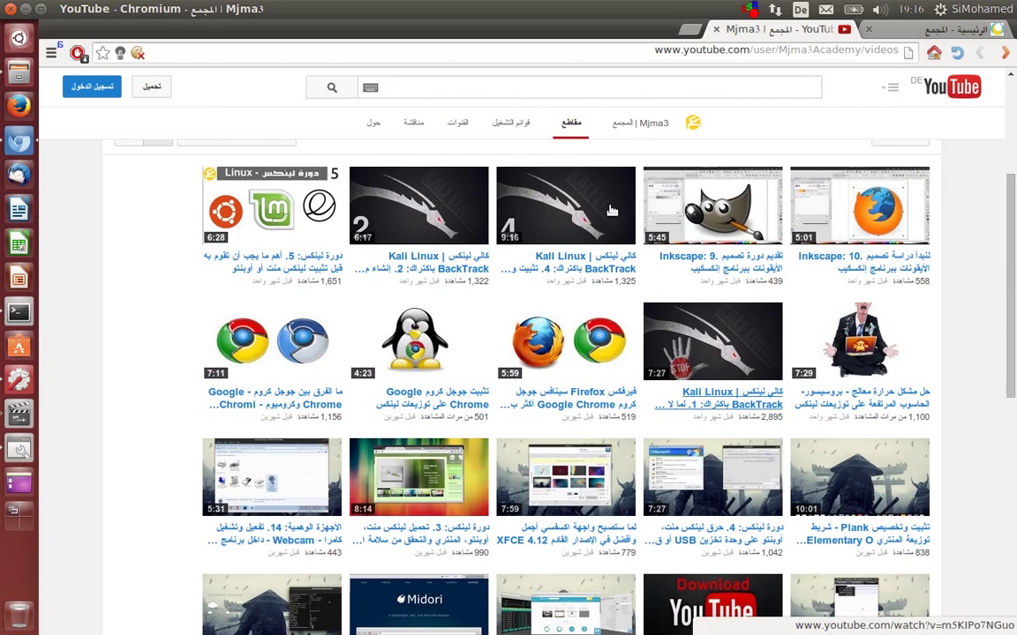
pyautogui.scroll(4, 618, 283)
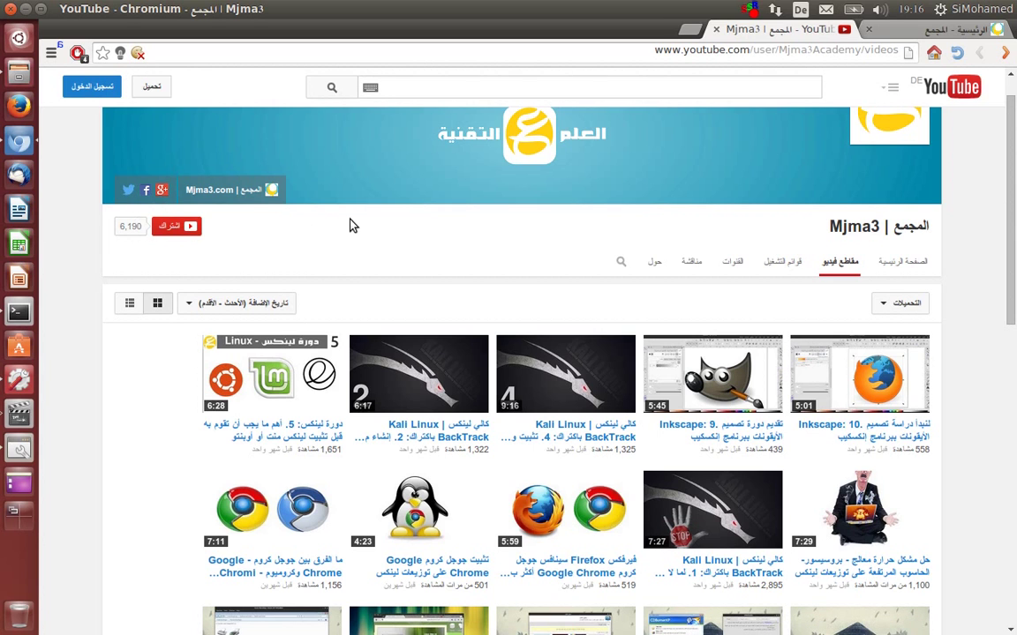
pyautogui.press('ctrl+super+d')
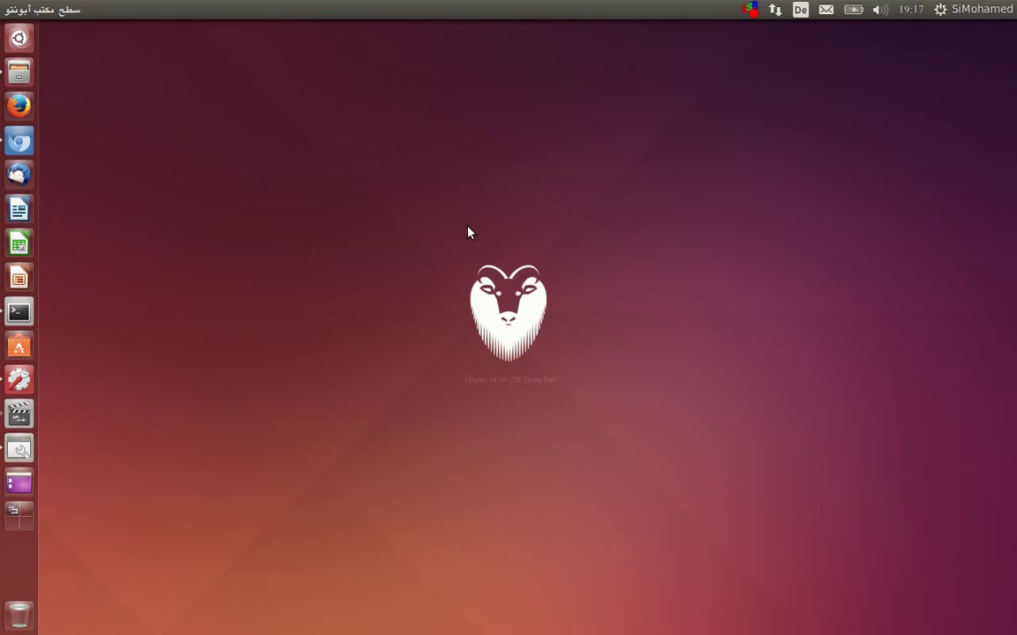